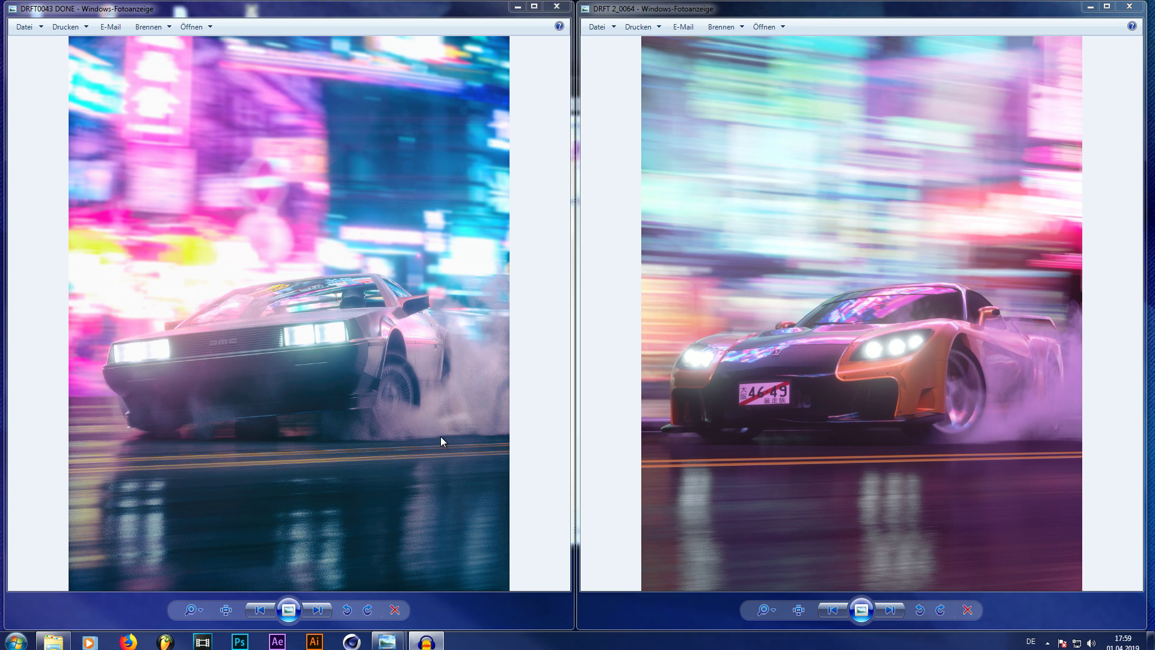
Bring the DRFT.c4d DeLorean scene in Cinema 4D to the front
key("alt+Tab")
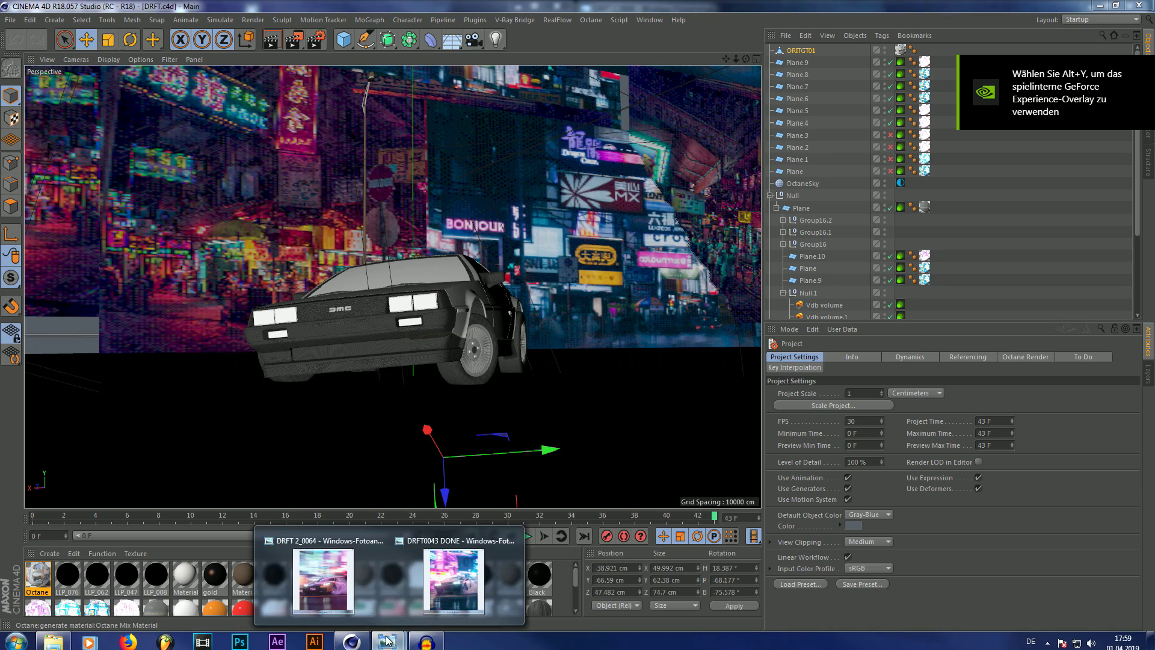
Glance at the DRFT0043 DONE render, then orbit out over road, neon planes, car and camera
left_click(451, 577)
left_click(602, 42)
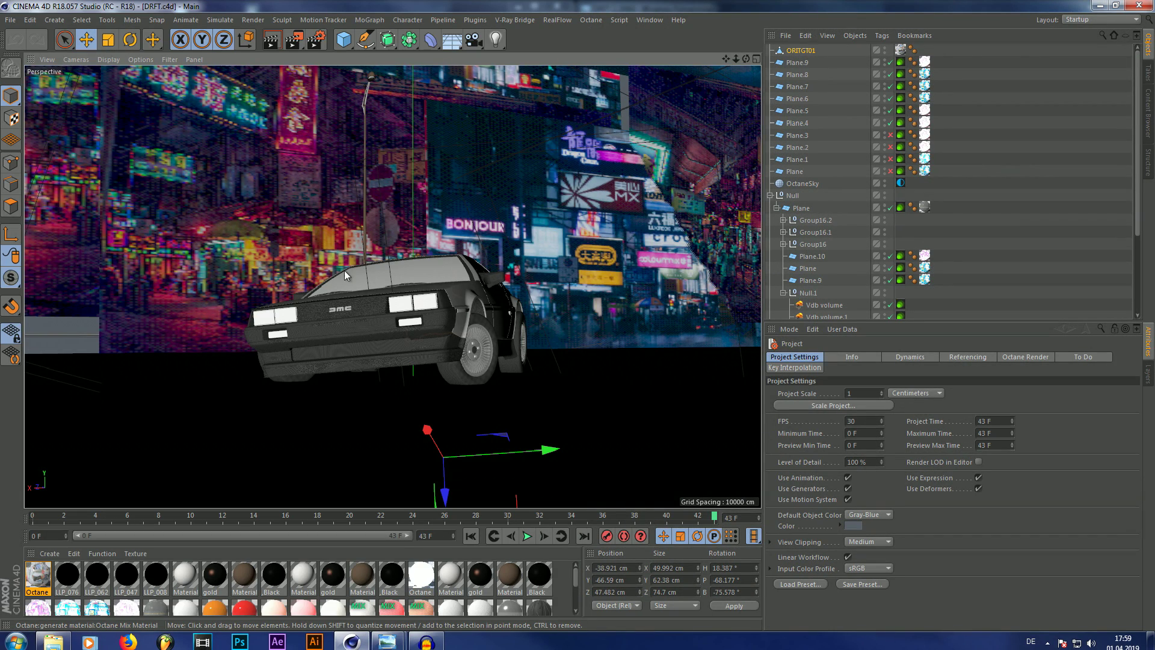
left_click_drag(529, 356, 434, 349, "alt")
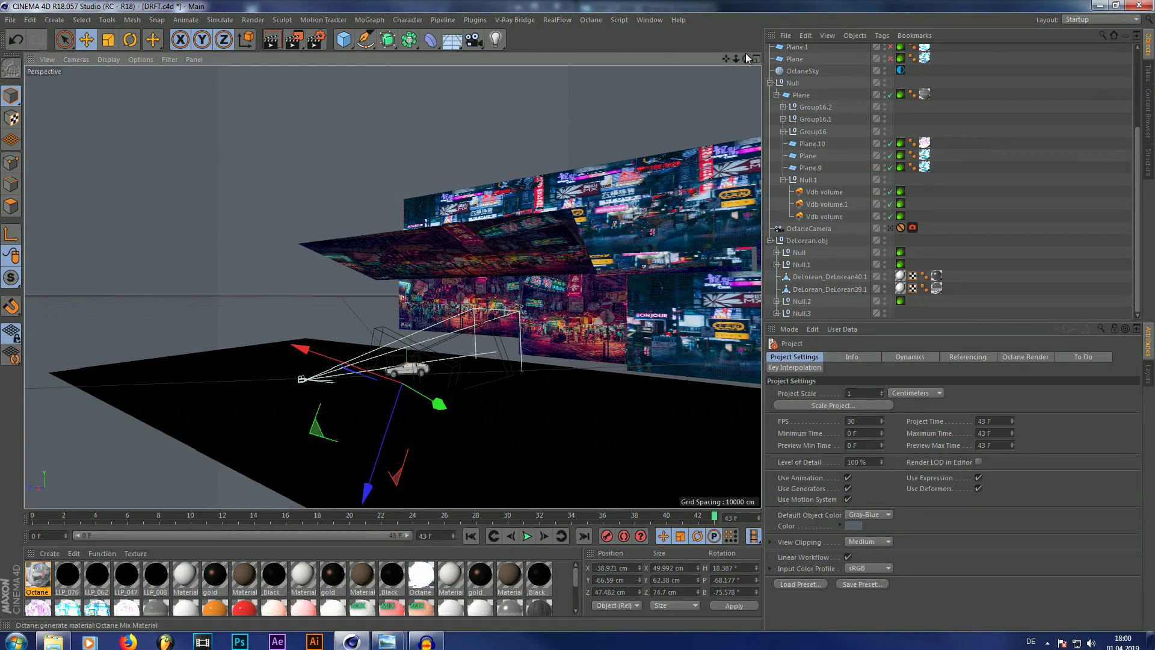
left_click_drag(746, 59, 746, 84)
left_click_drag(392, 286, 579, 204, "alt")
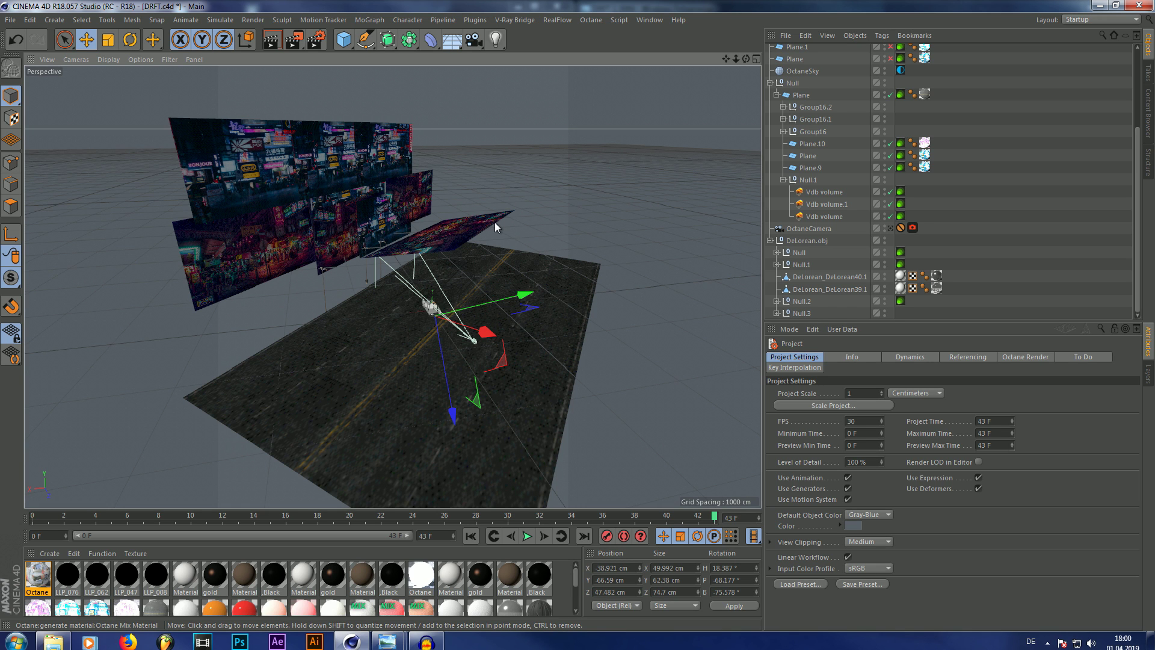
Zoom in on the DeLorean's front wheel and scrub the animation to frame 5
scroll(423, 334, "up", 5)
scroll(417, 309, "up", 5)
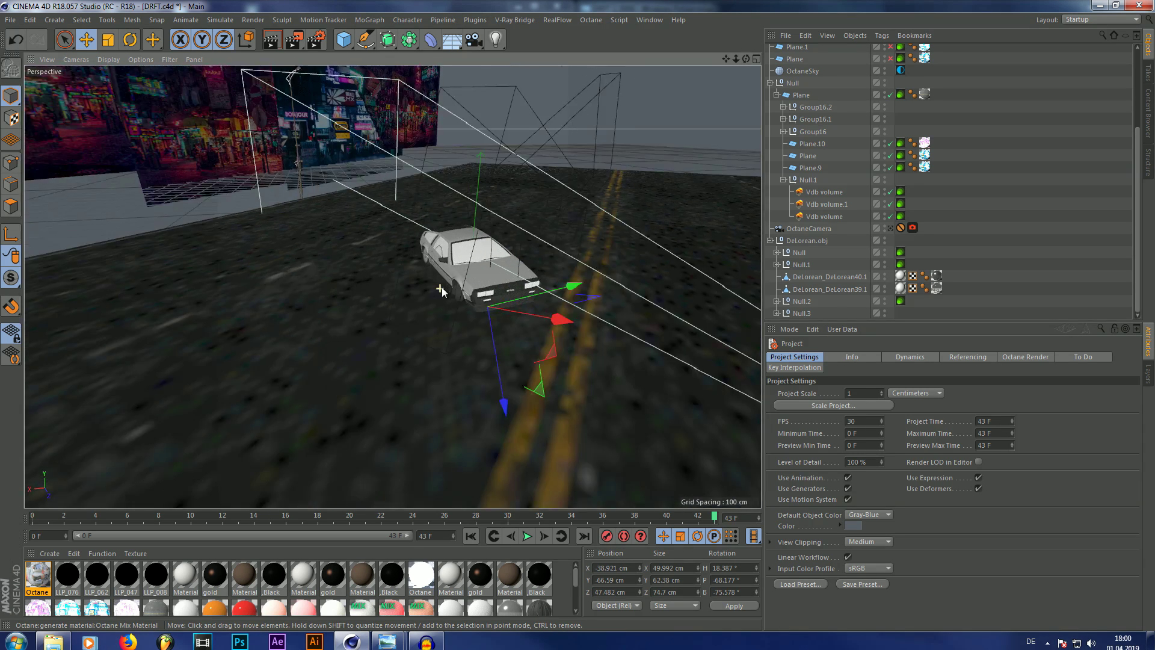
scroll(392, 287, "up", 6)
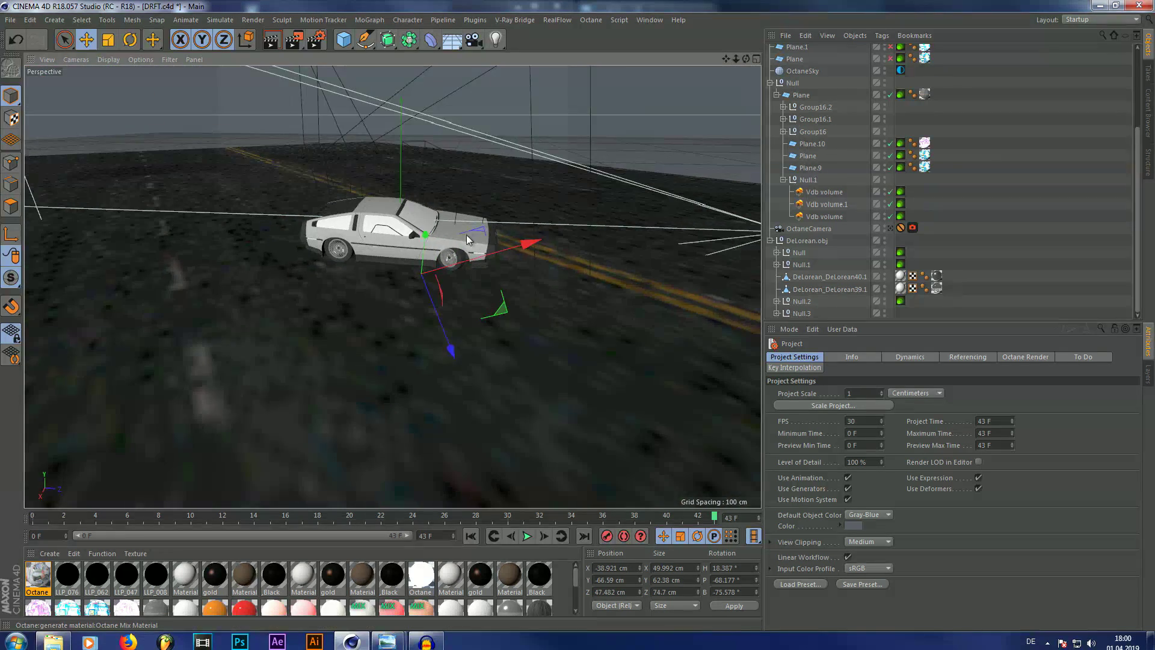
left_click_drag(35, 519, 114, 522)
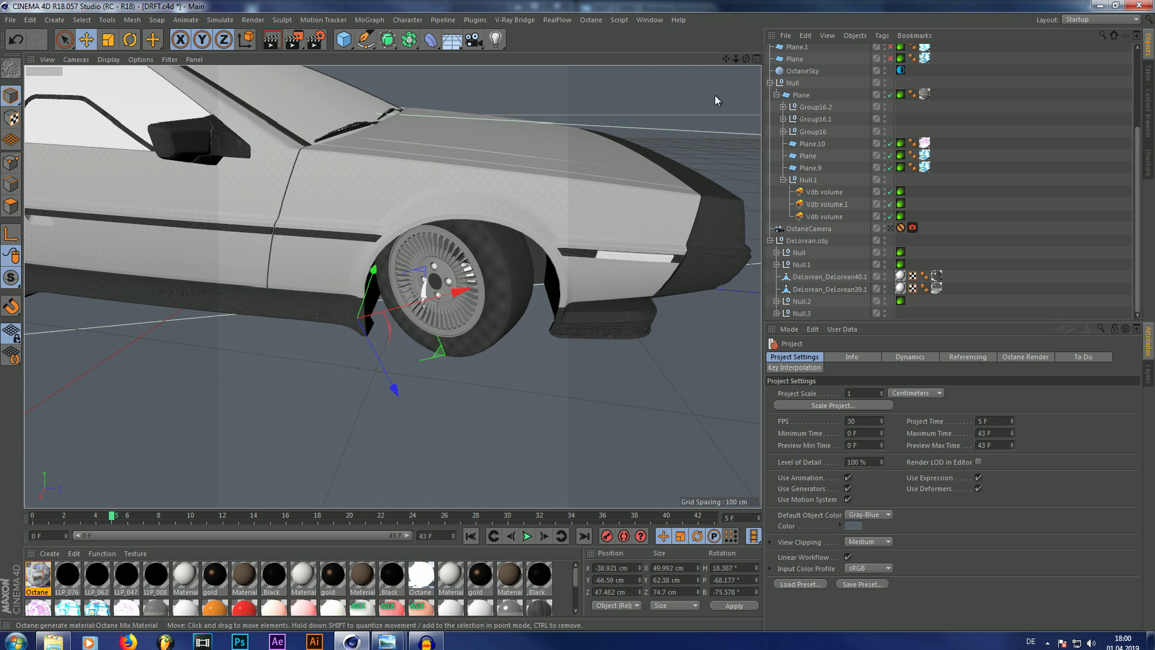
Zoom around the turning wheel, then select the DeLorean.obj Null and switch to Top view
scroll(409, 317, "up", 5)
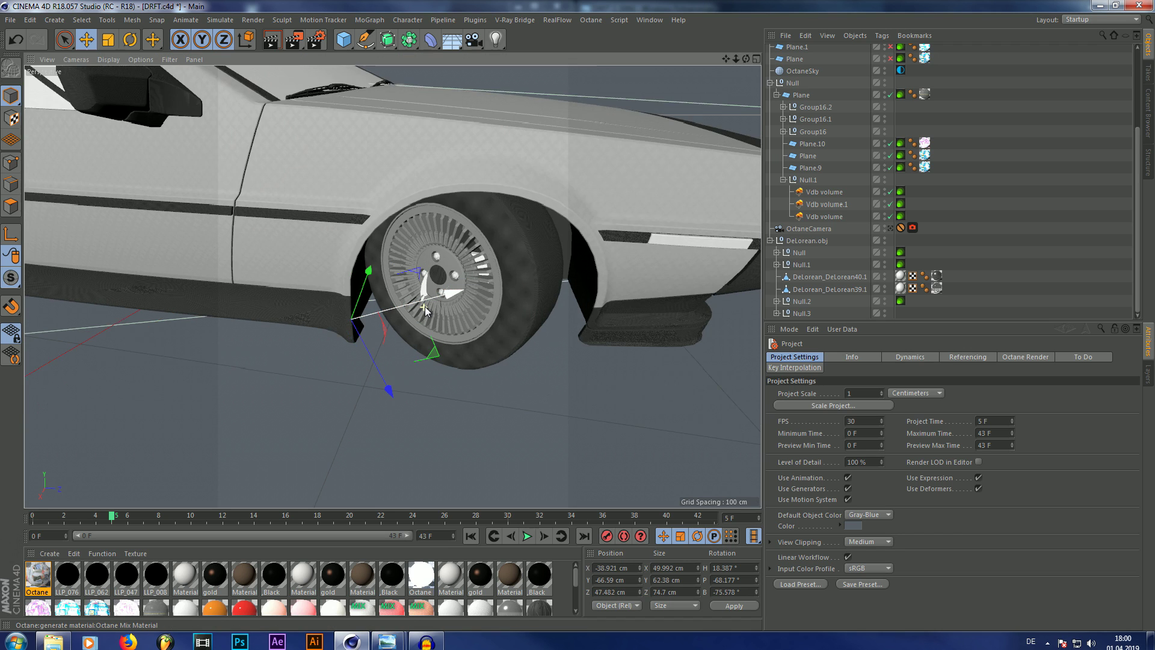
scroll(392, 286, "down", 6)
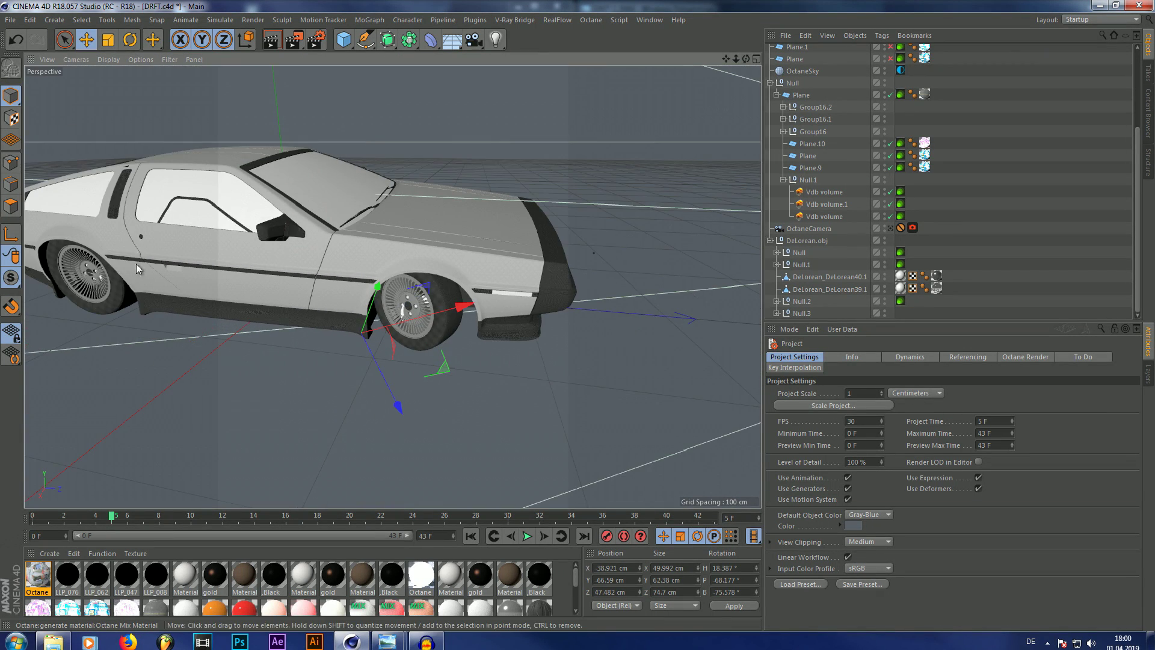
scroll(389, 335, "up", 5)
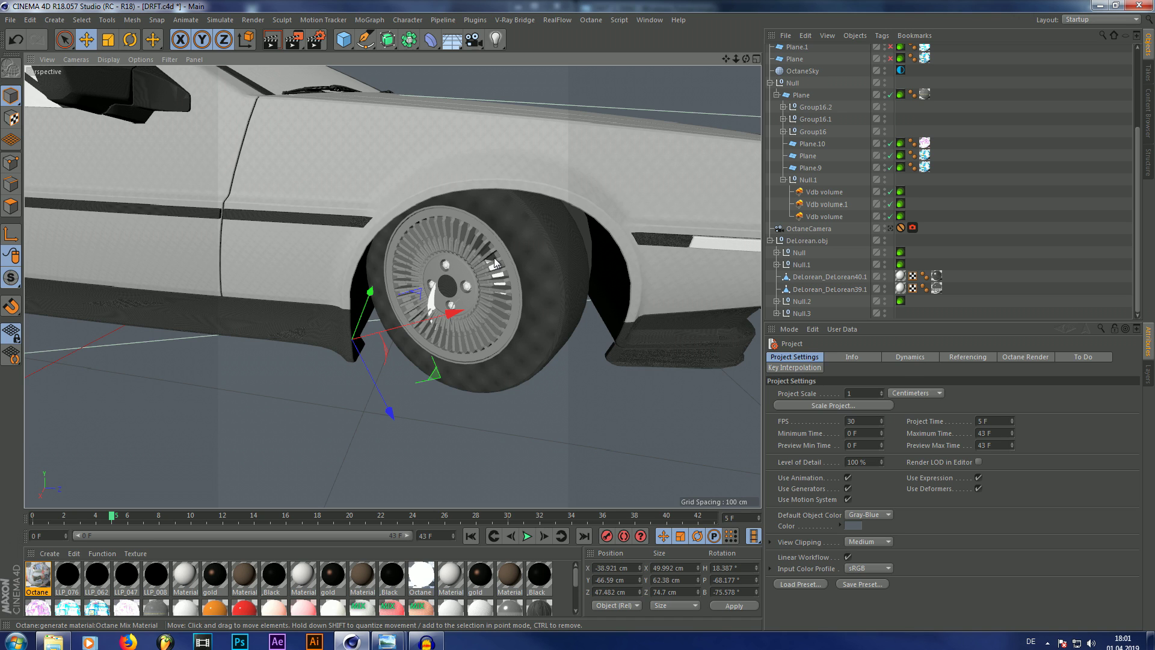
left_click(493, 257)
key("F2")
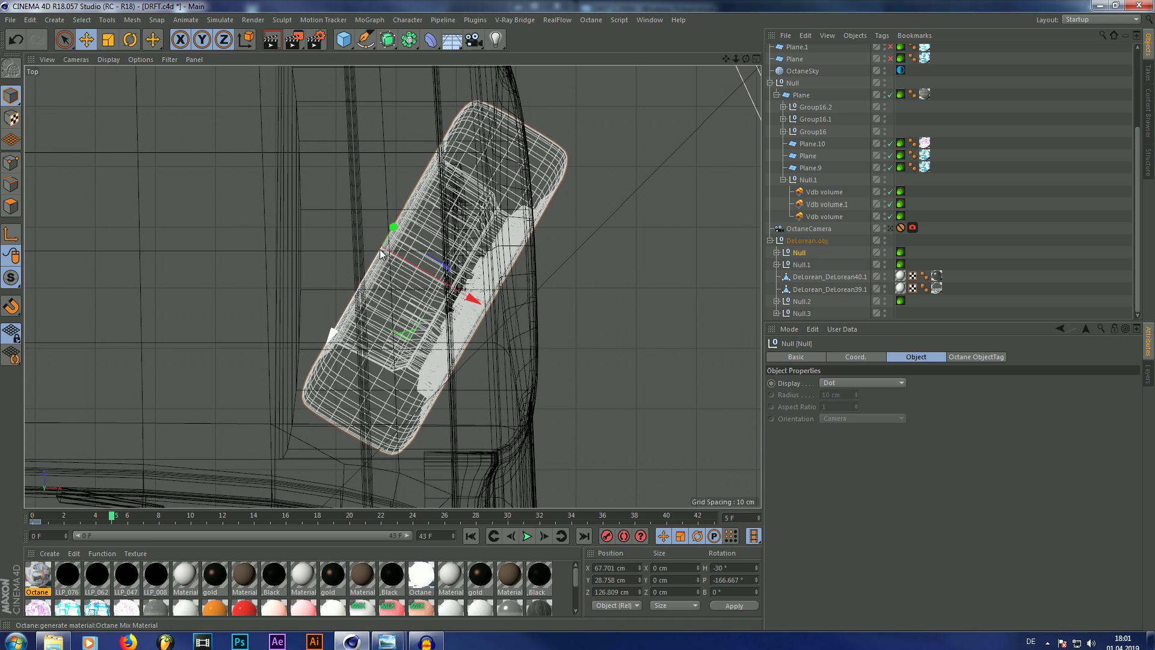
Check the Null in Top and four-view layouts, then return to a single perspective wheel close-up
scroll(421, 271, "down", 5)
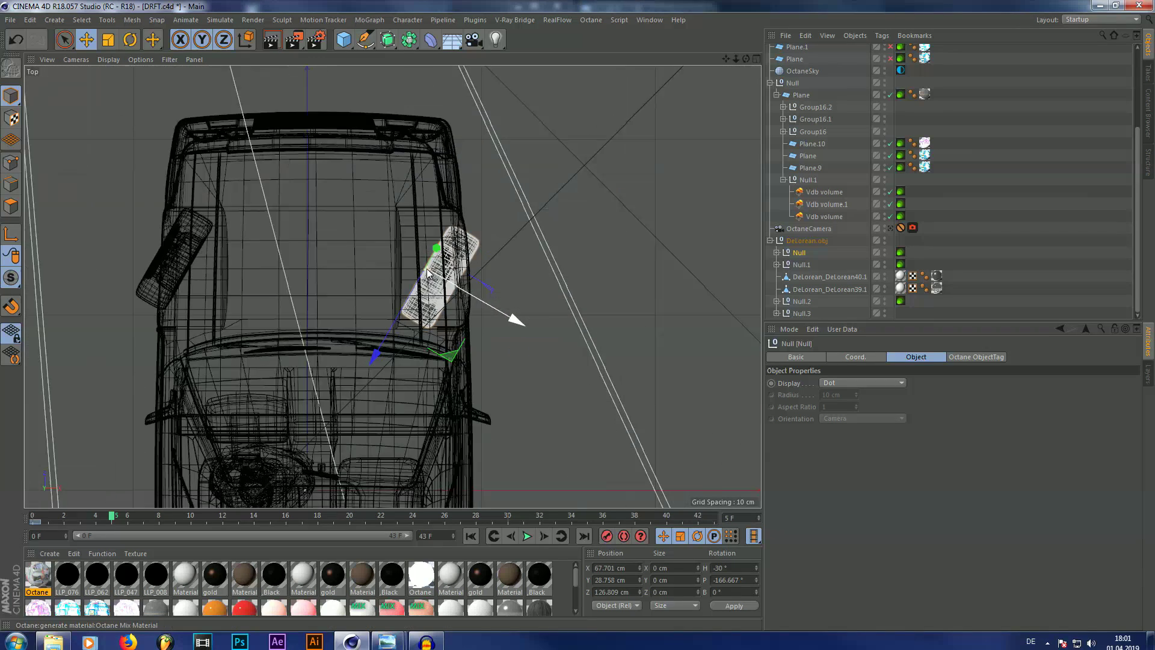
scroll(428, 272, "up", 5)
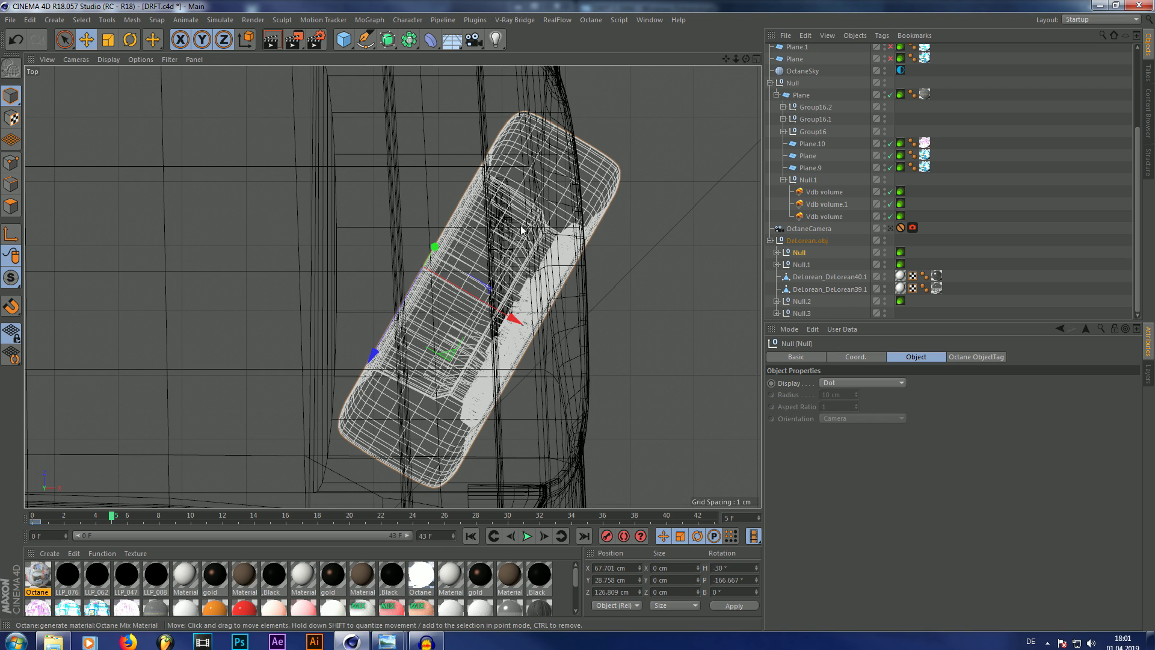
left_click(755, 59)
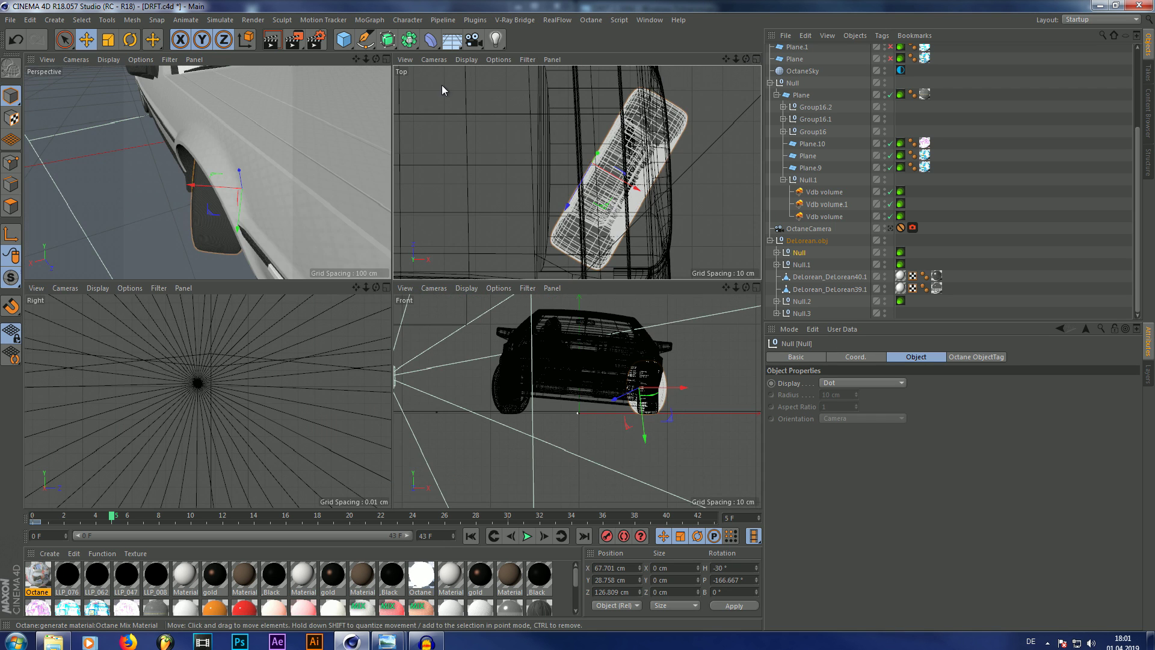
left_click(385, 58)
scroll(482, 190, "down", 6)
scroll(482, 228, "up", 6)
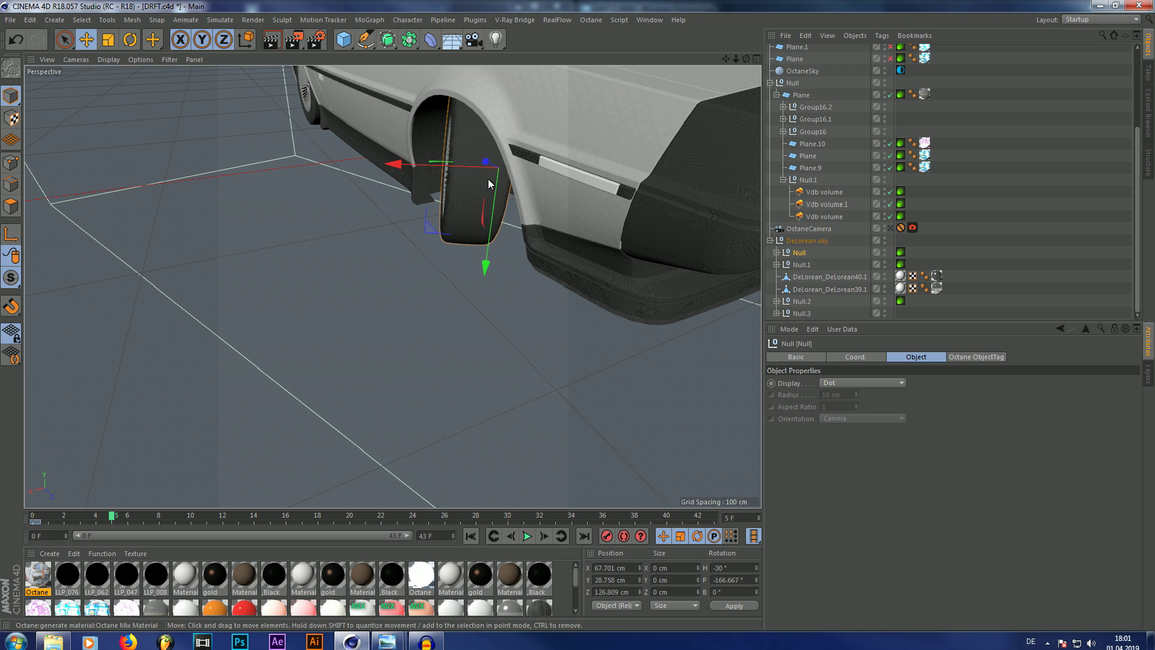
scroll(446, 265, "down", 6)
left_click_drag(419, 266, 608, 266, "alt")
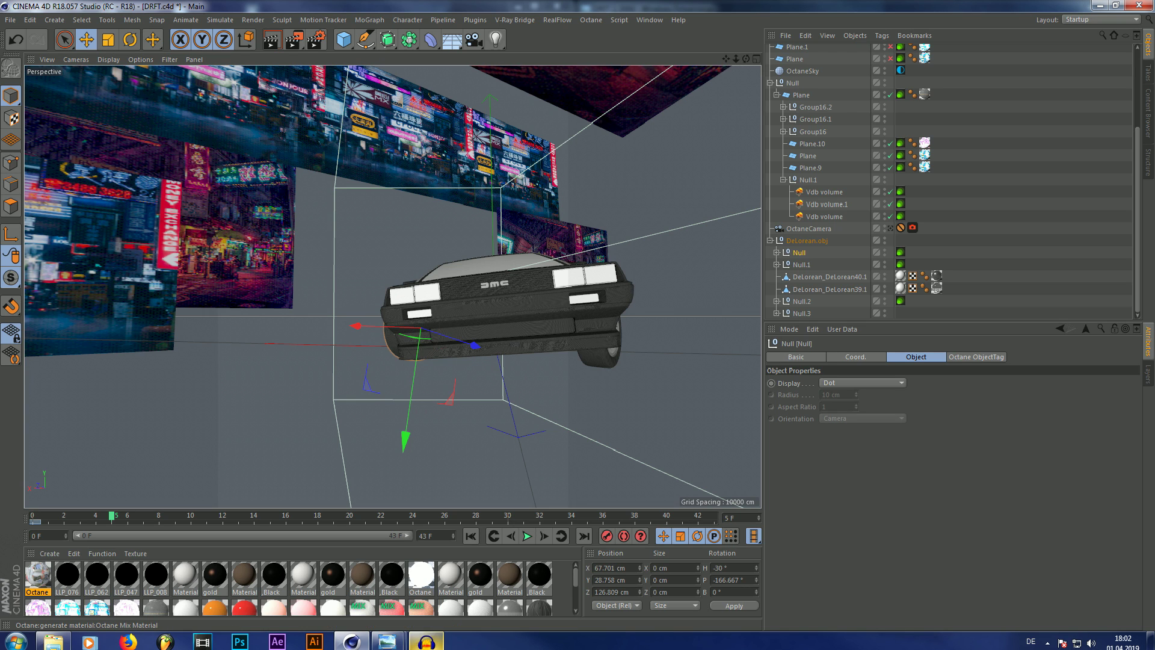
Open the DRFT 2_0064 sports car render for reference, then orbit to the DeLorean's front-left
mouse_move(372, 623)
left_click(323, 579)
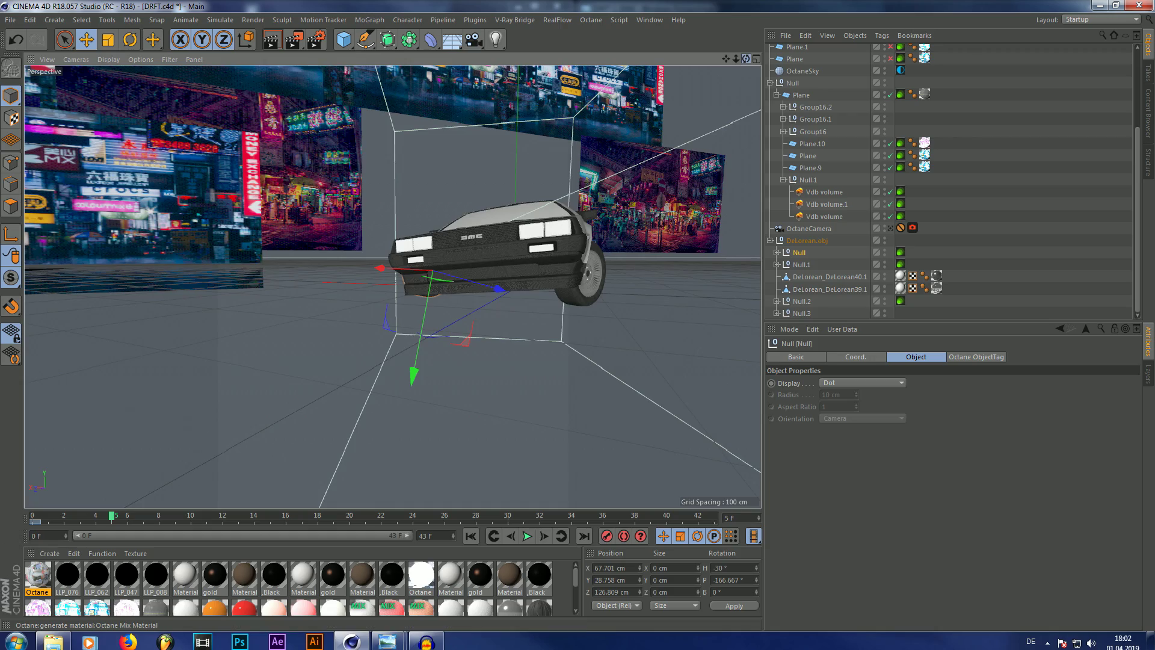
left_click_drag(746, 58, 706, 128)
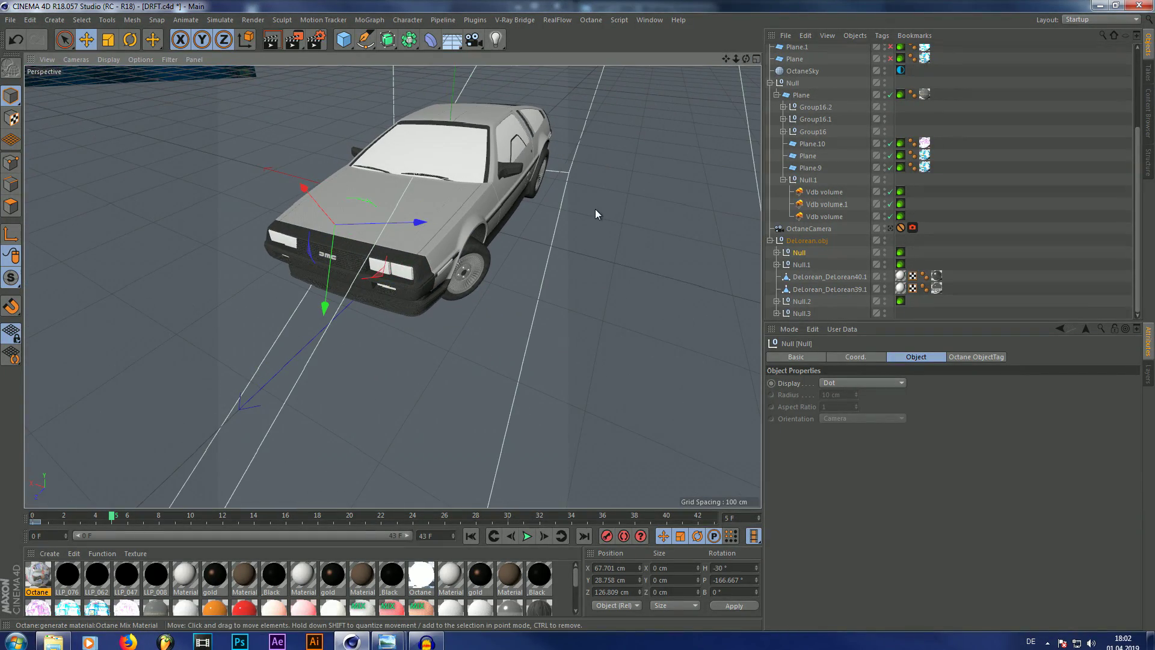
Zoom and orbit out to show camera, car, road and neon planes, then scrub the animation forward
scroll(595, 211, "down", 10)
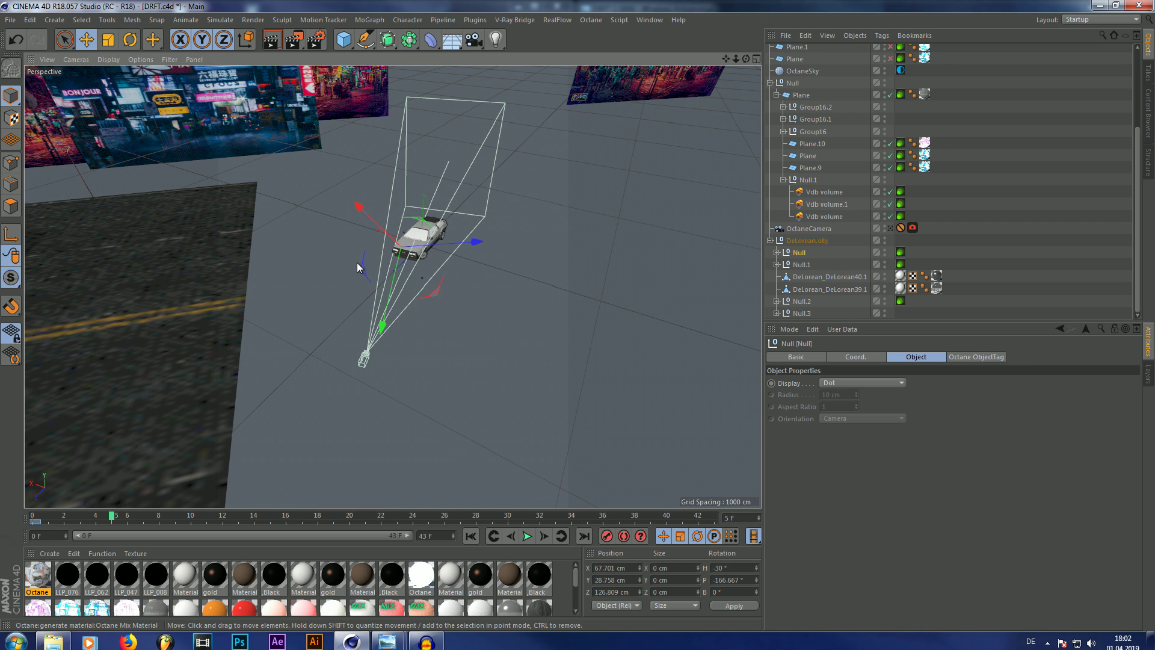
left_click_drag(357, 267, 355, 266, "alt")
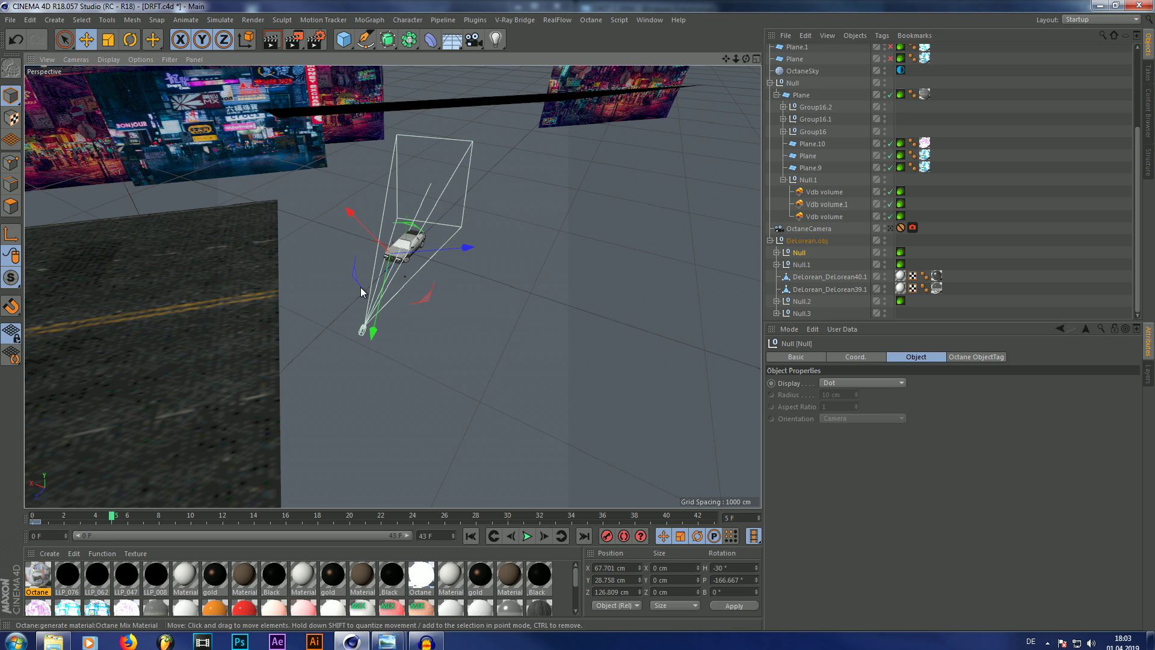
left_click_drag(521, 337, 524, 344, "alt")
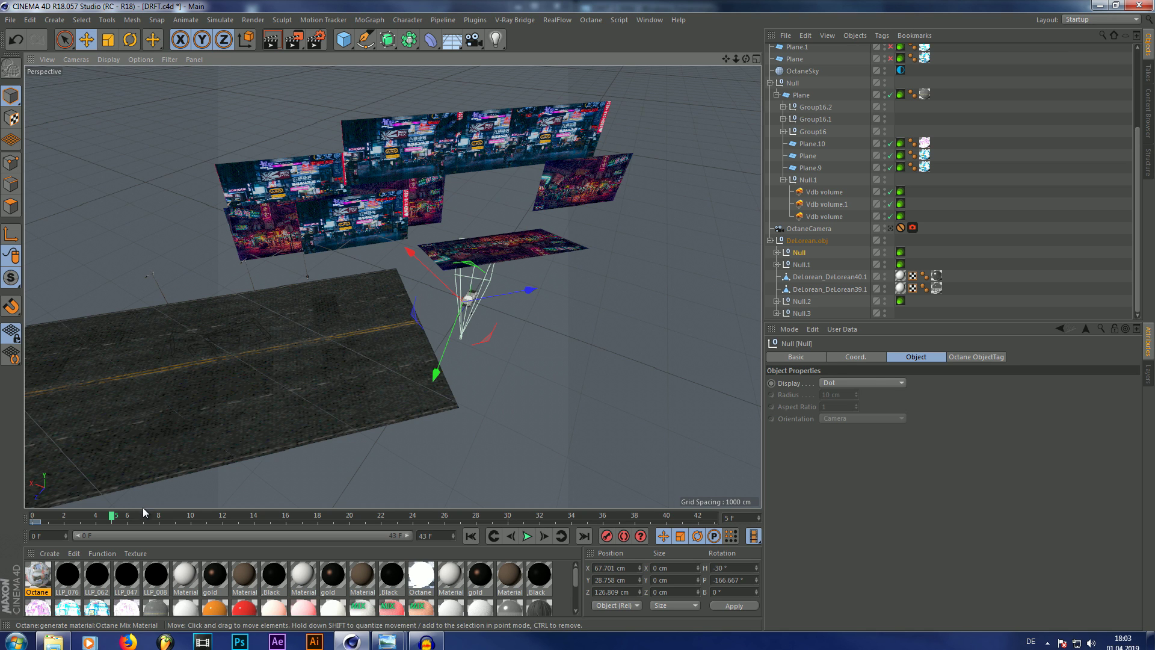
left_click_drag(112, 516, 365, 517)
Select the DeLorean mesh, collapse DeLorean.obj, clear the selection and scrub to frame 9
left_click(820, 278)
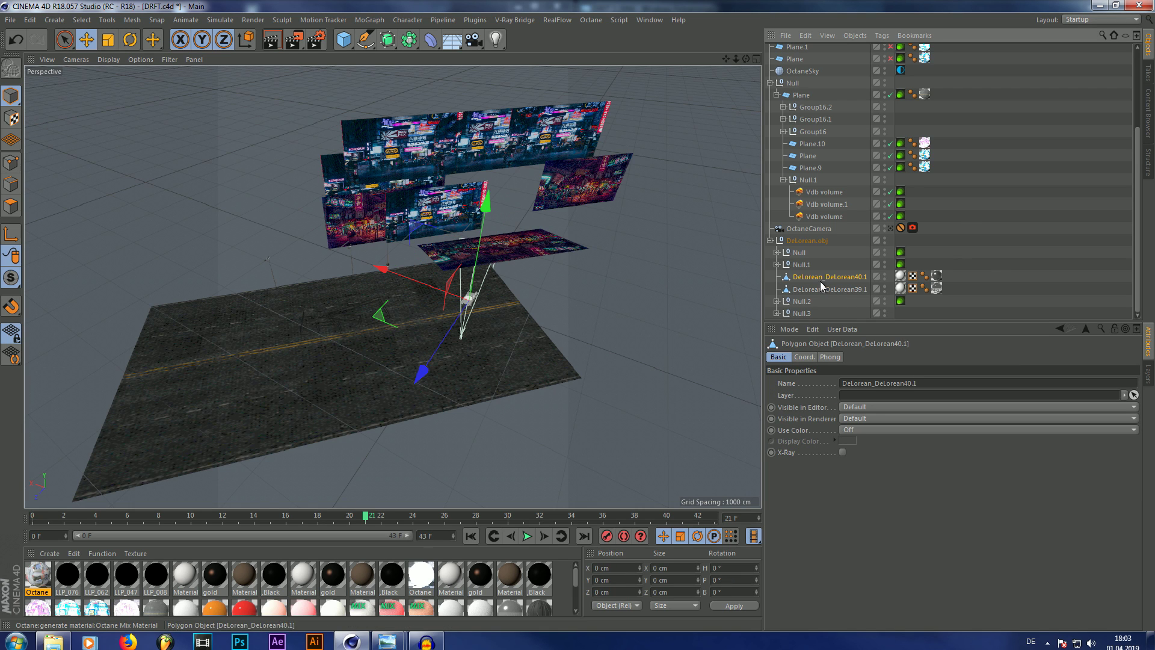
left_click(770, 240)
left_click(907, 317)
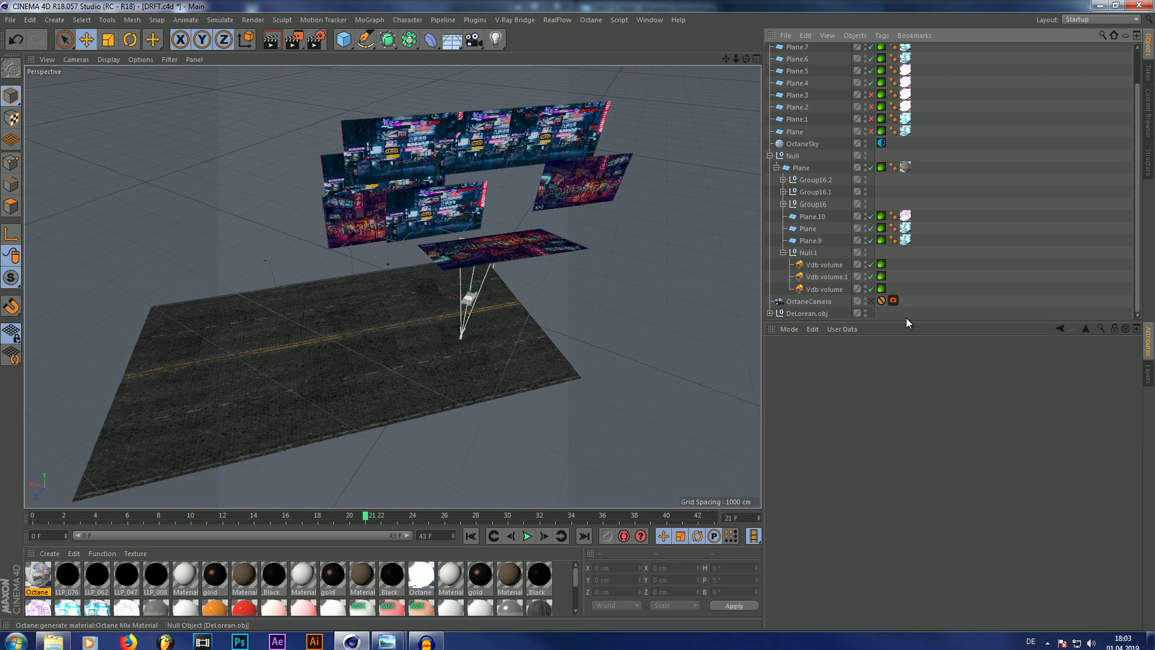
left_click_drag(77, 518, 539, 516)
Select the Plane.4 neon panel and then the middle neon sign plane
left_click(581, 181)
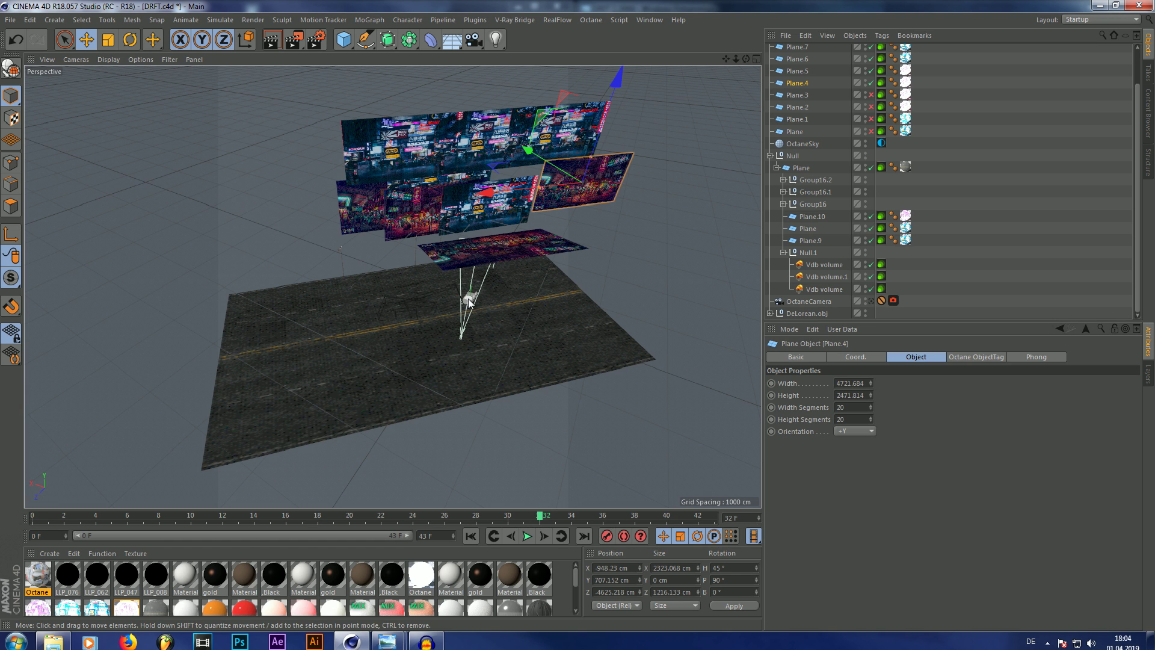
left_click(473, 211)
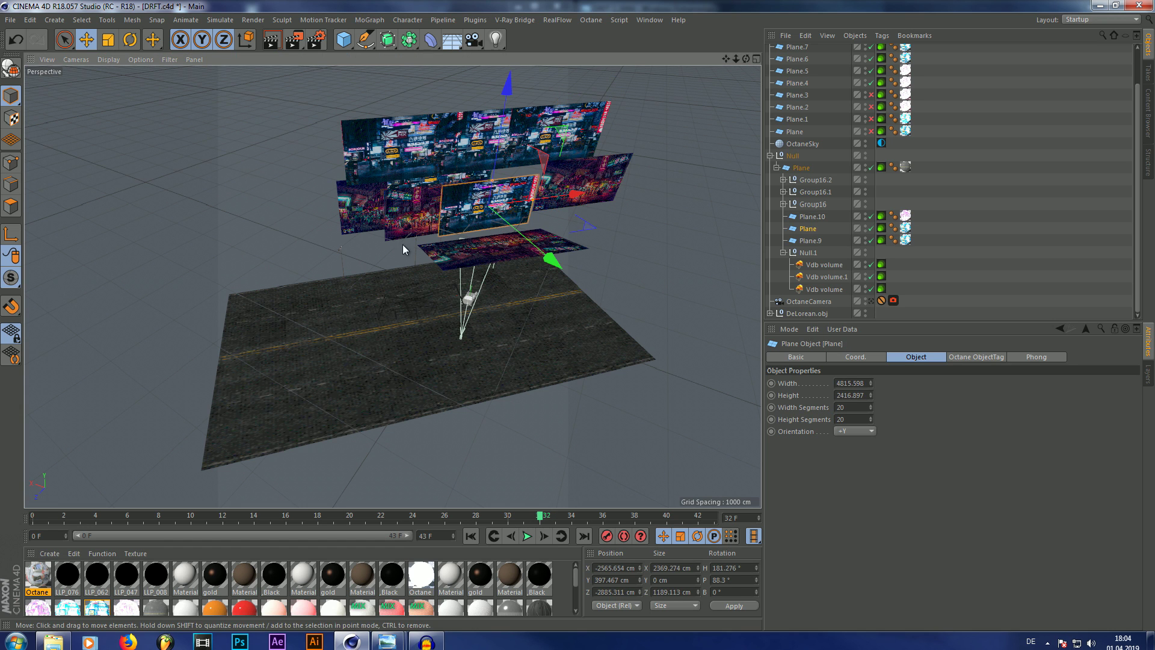
scroll(461, 330, "up", 2)
scroll(460, 329, "up", 1)
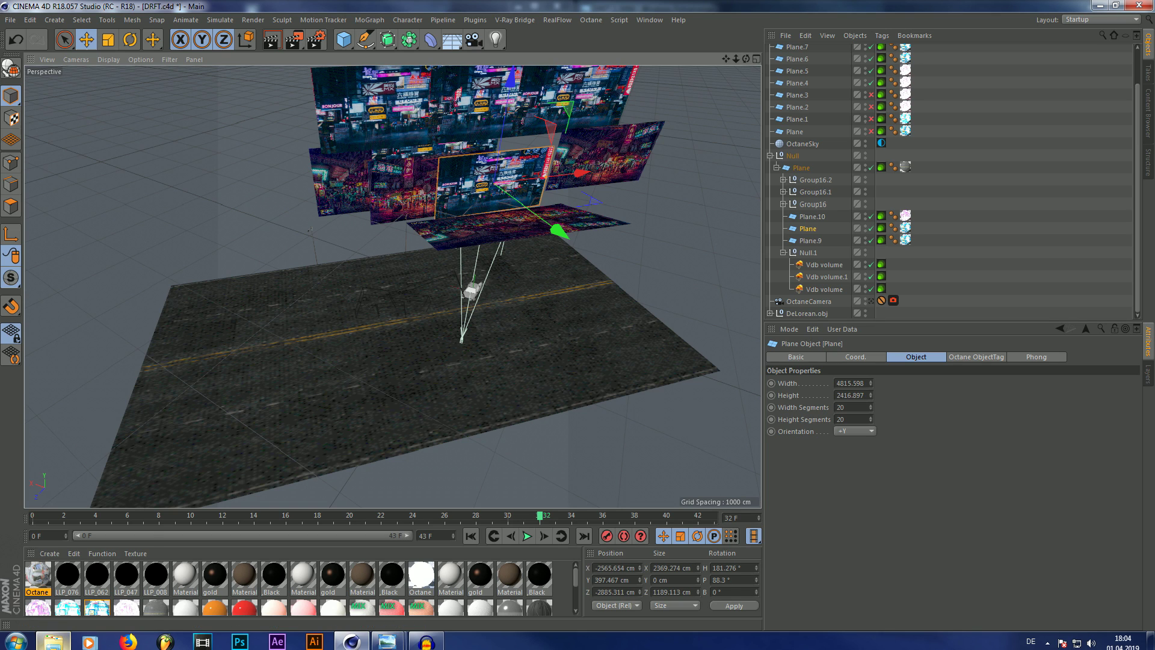
Select the road ground plane, show the Vdb volume's settings, and bring up the DRFT folder
mouse_move(54, 642)
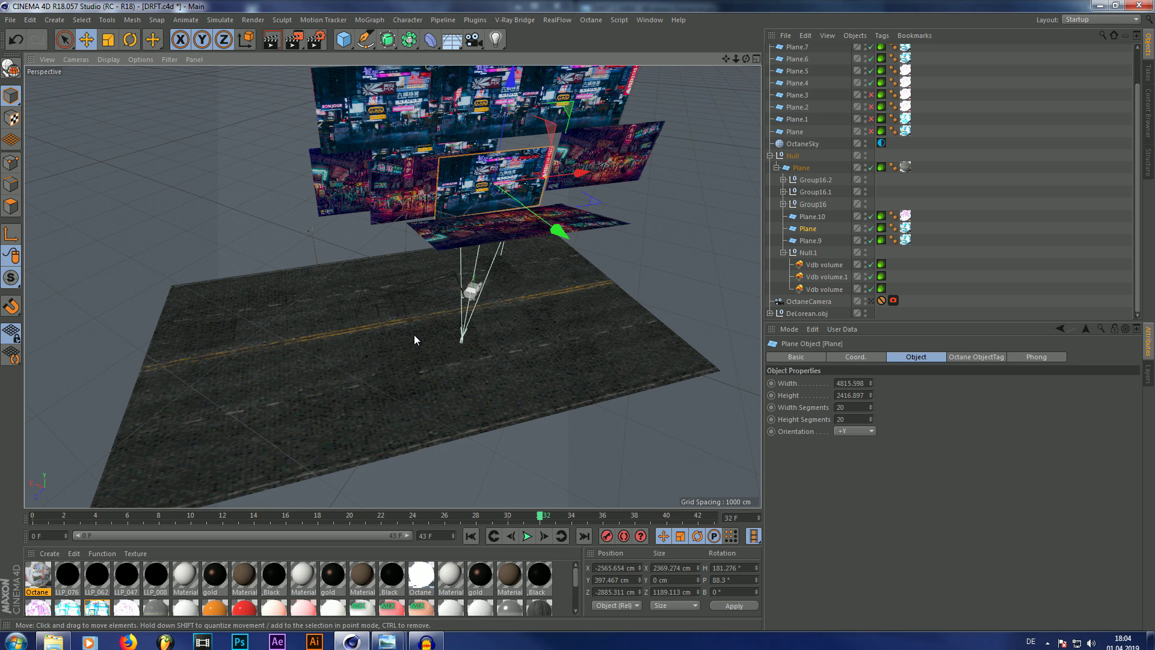
scroll(414, 334, "up", 5)
left_click(311, 244)
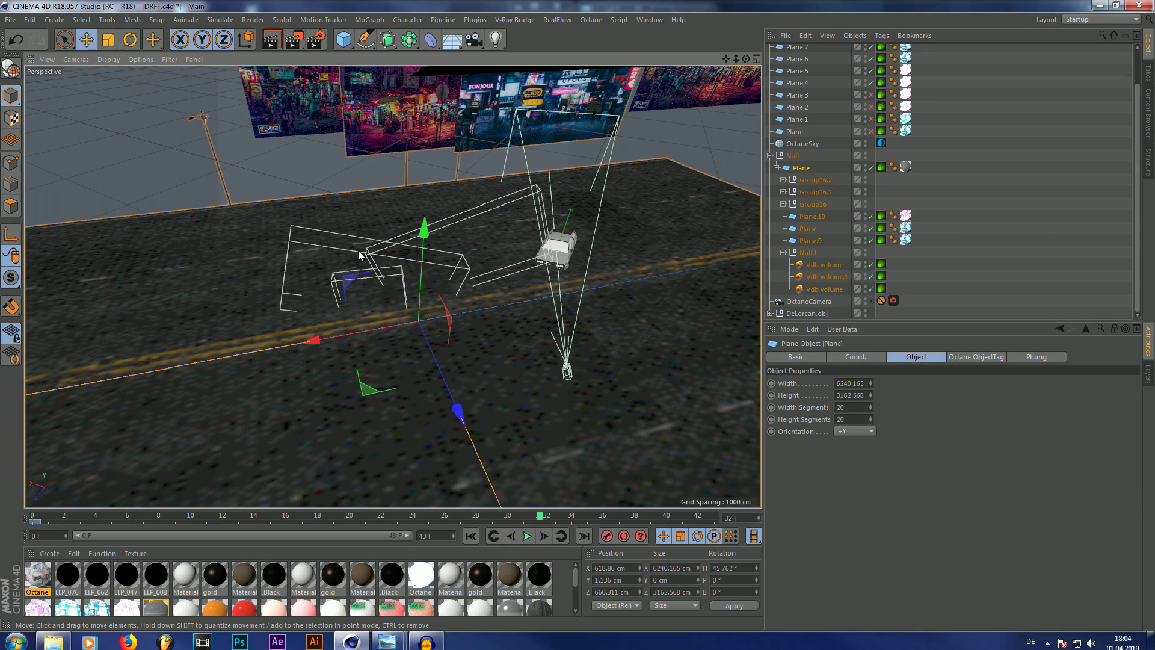
left_click(824, 265)
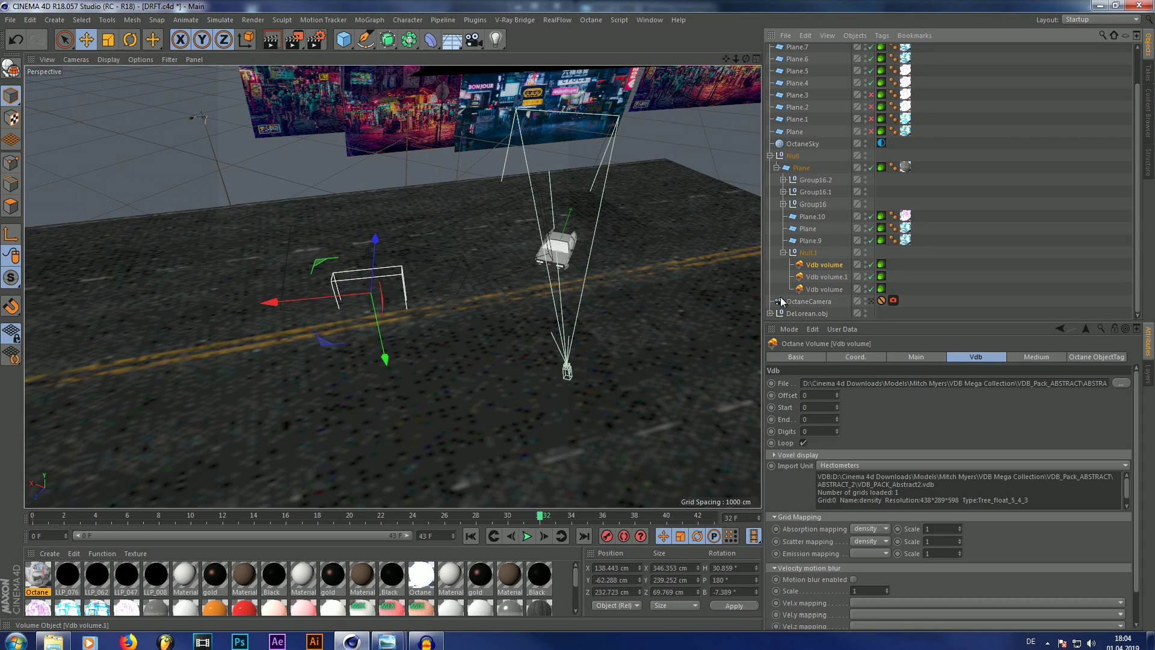
left_click(53, 642)
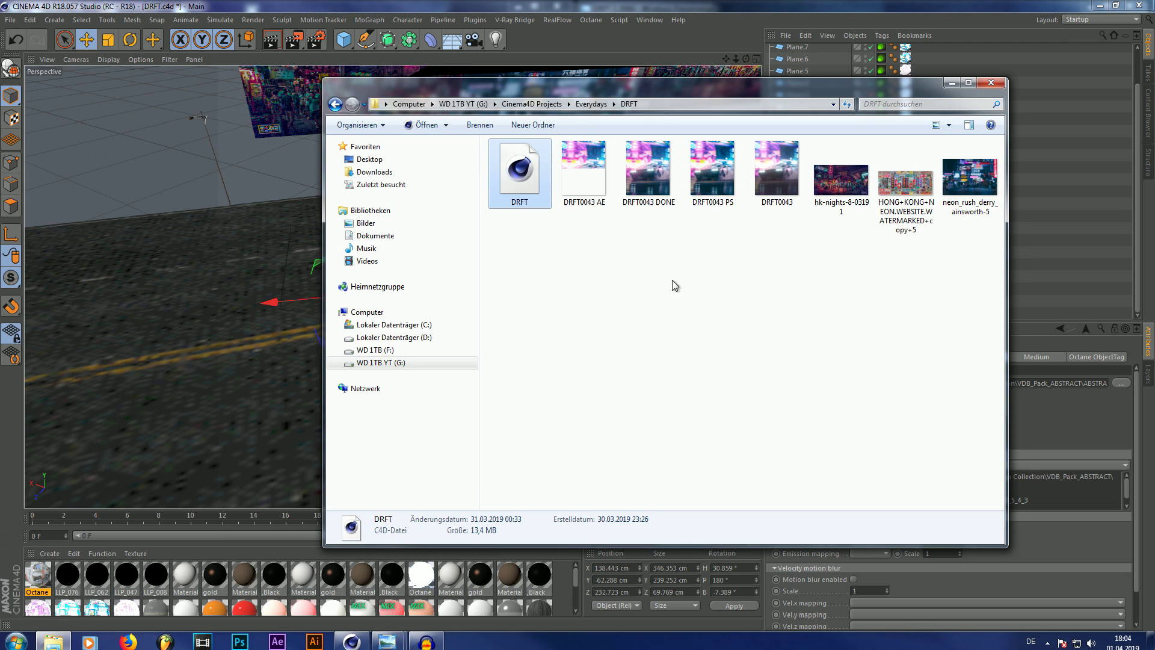
Open DRFT0043 DONE in Photo Viewer, then return to the Cinema 4D scene
double_click(649, 171)
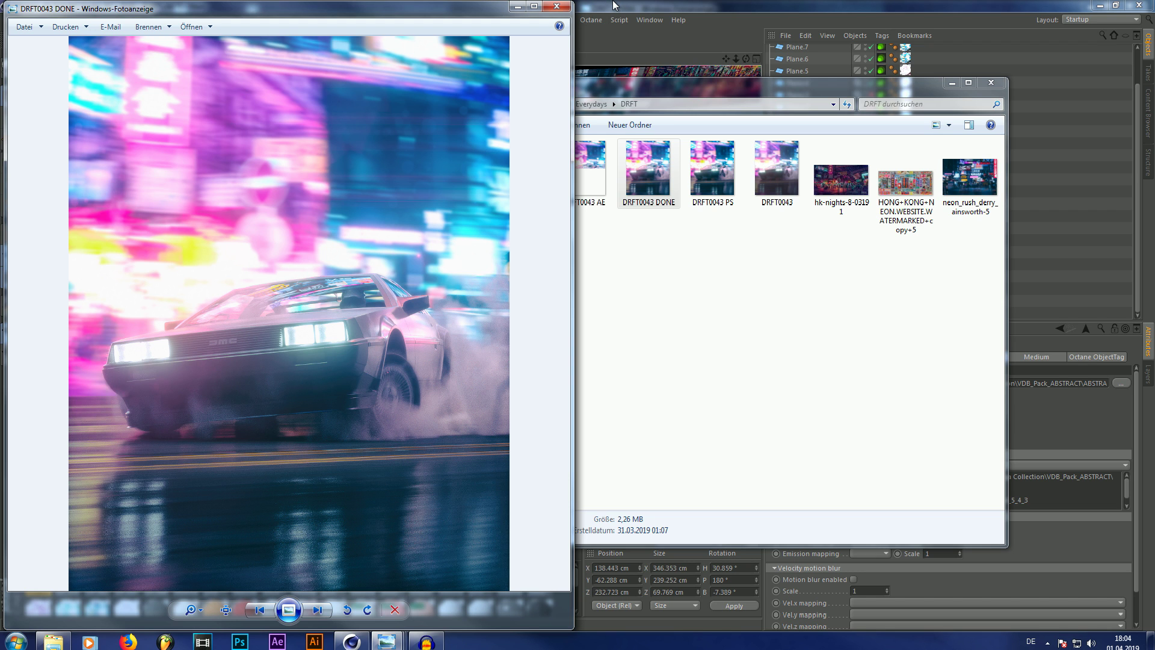
left_click(614, 4)
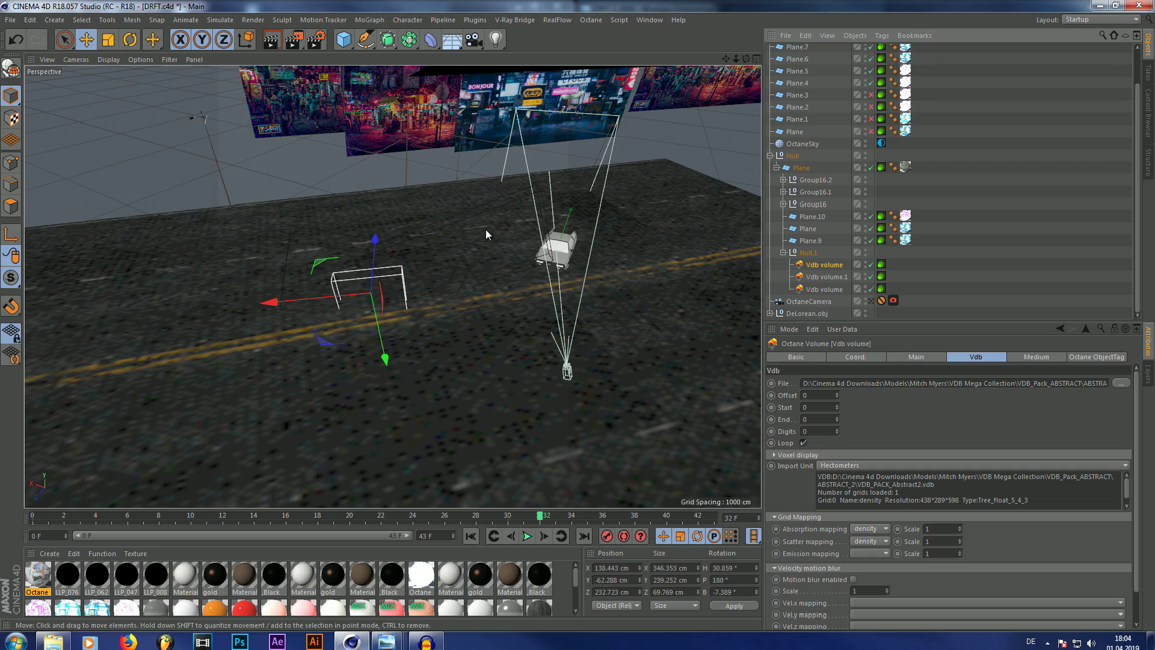
left_click_drag(469, 206, 393, 286, "alt")
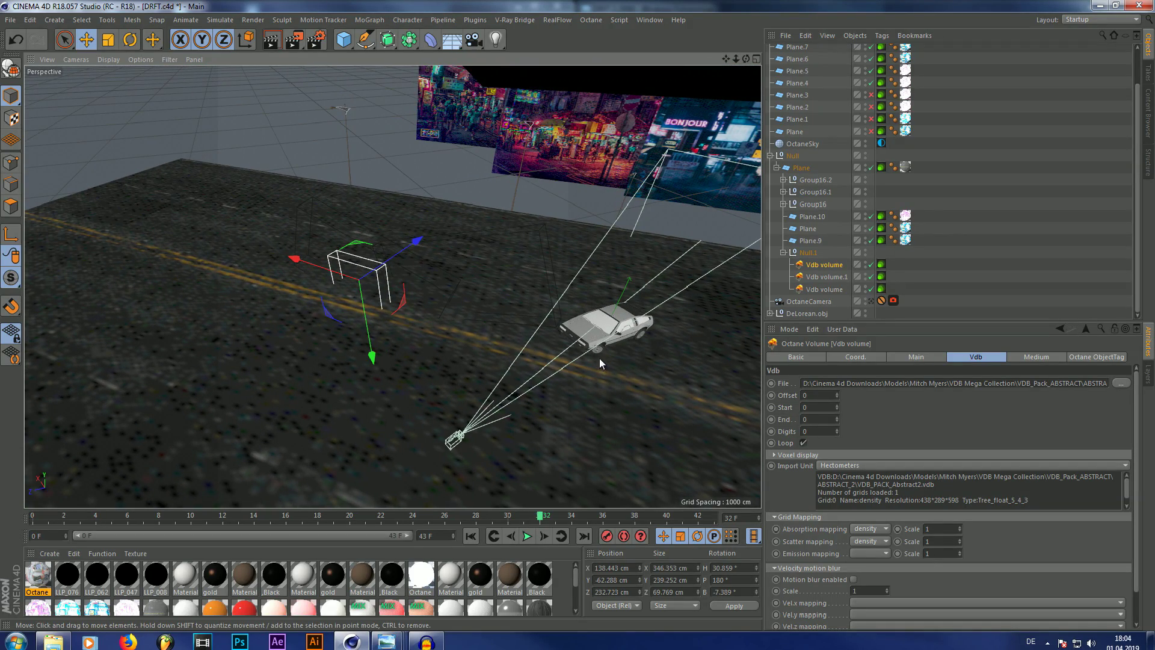
left_click_drag(608, 348, 313, 320, "alt")
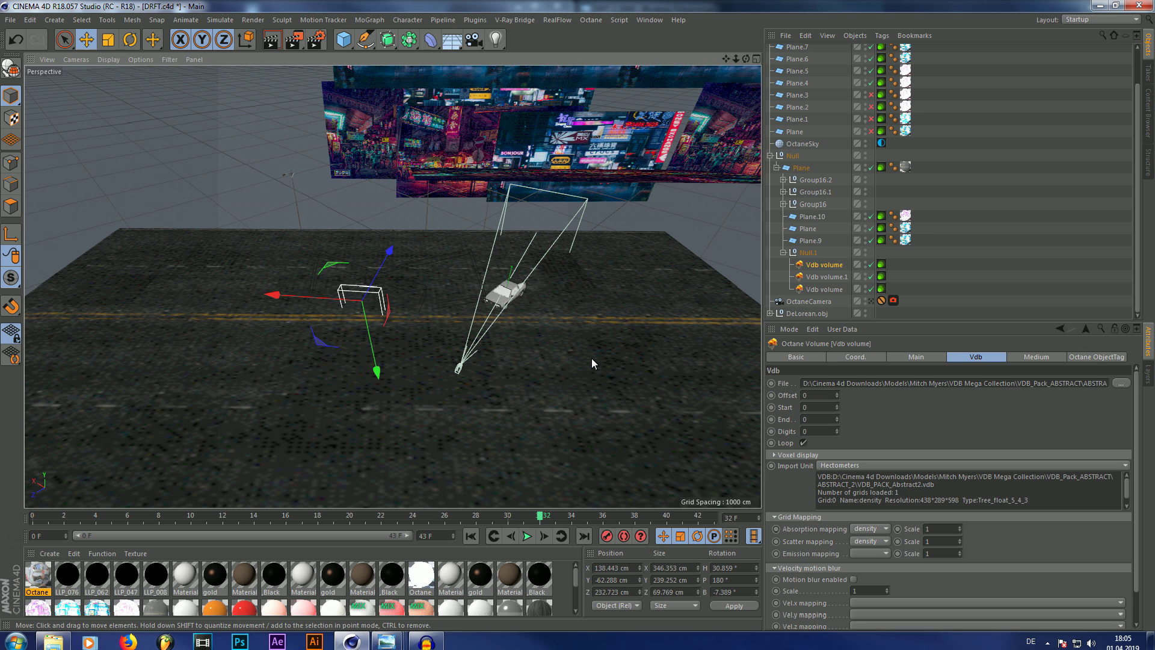
left_click_drag(591, 359, 399, 337, "alt")
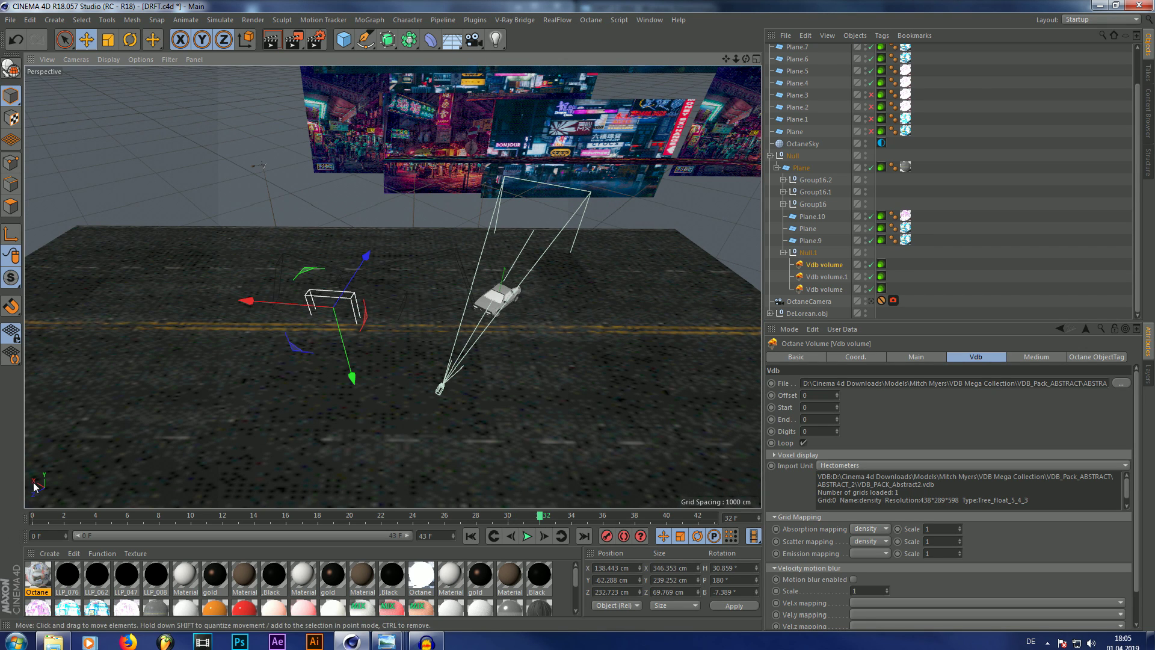
left_click_drag(64, 482, 715, 516, "alt")
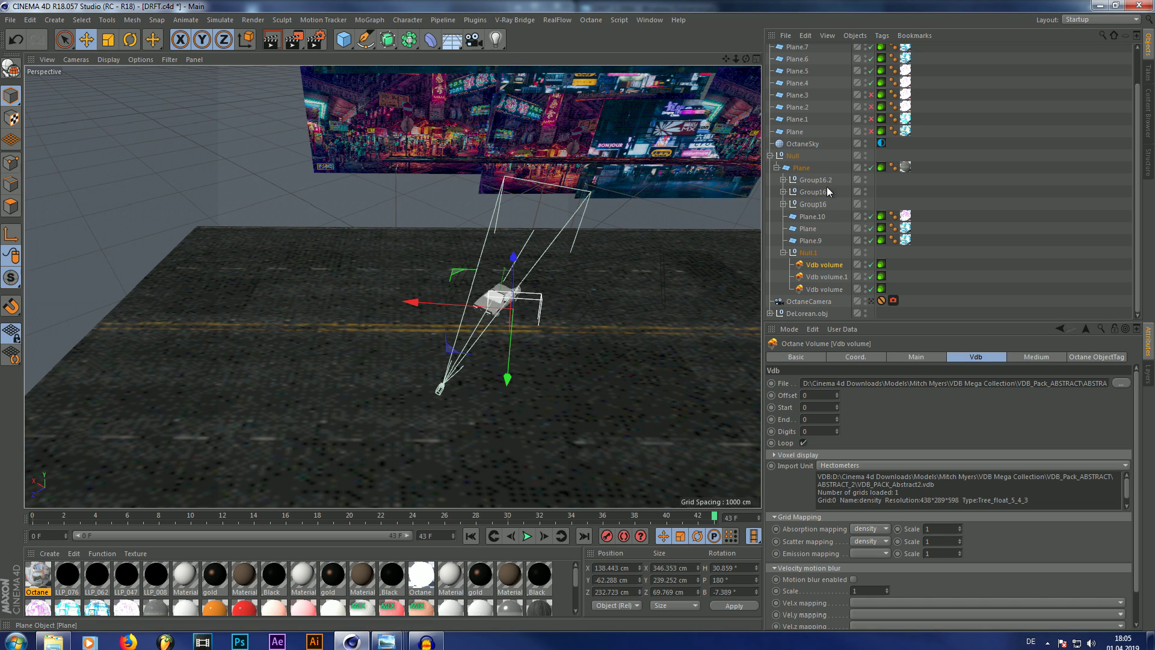
left_click(794, 156)
Select the road Plane inside the Null, frame it, and undo the last change
left_click(805, 170)
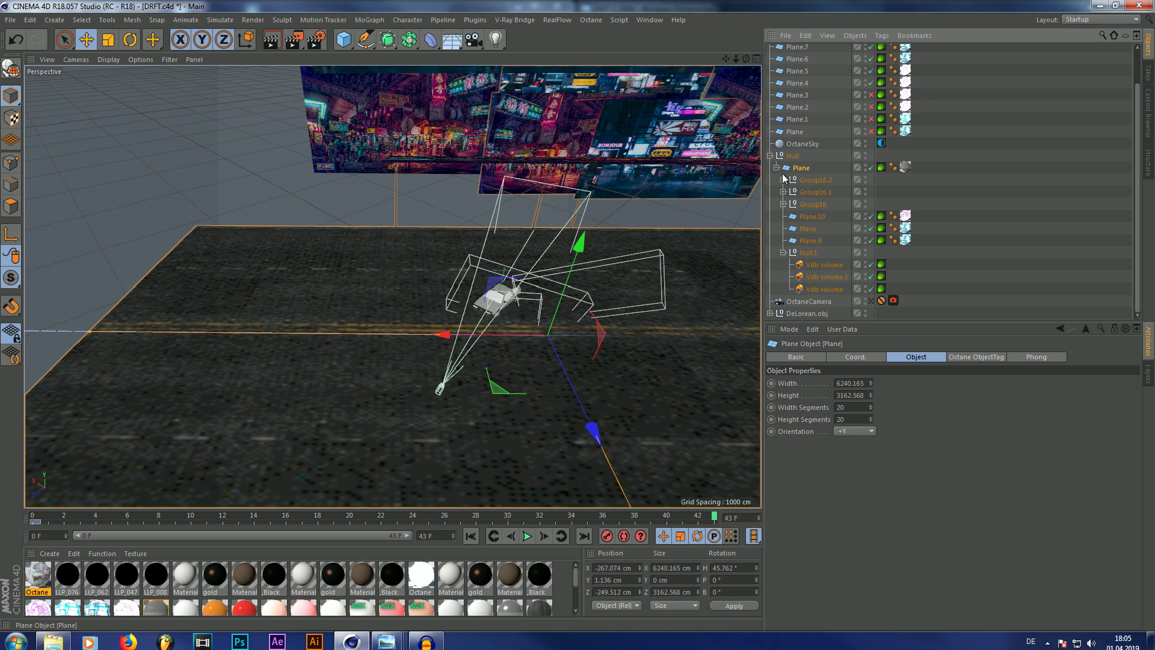
key("o")
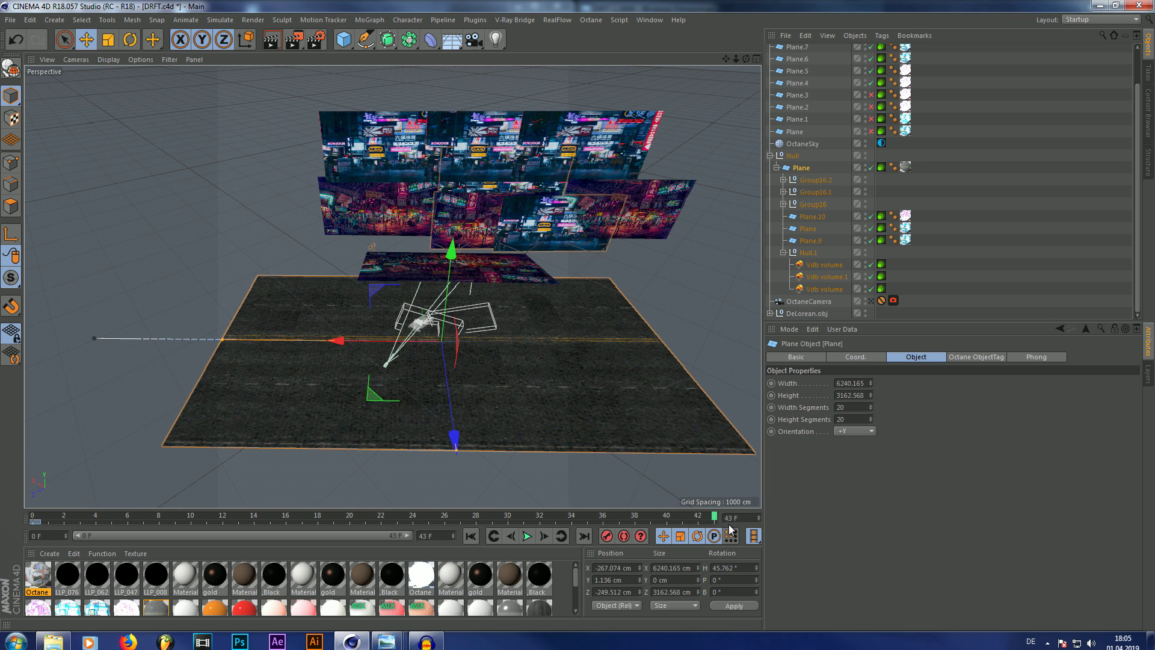
scroll(451, 348, "up", 5)
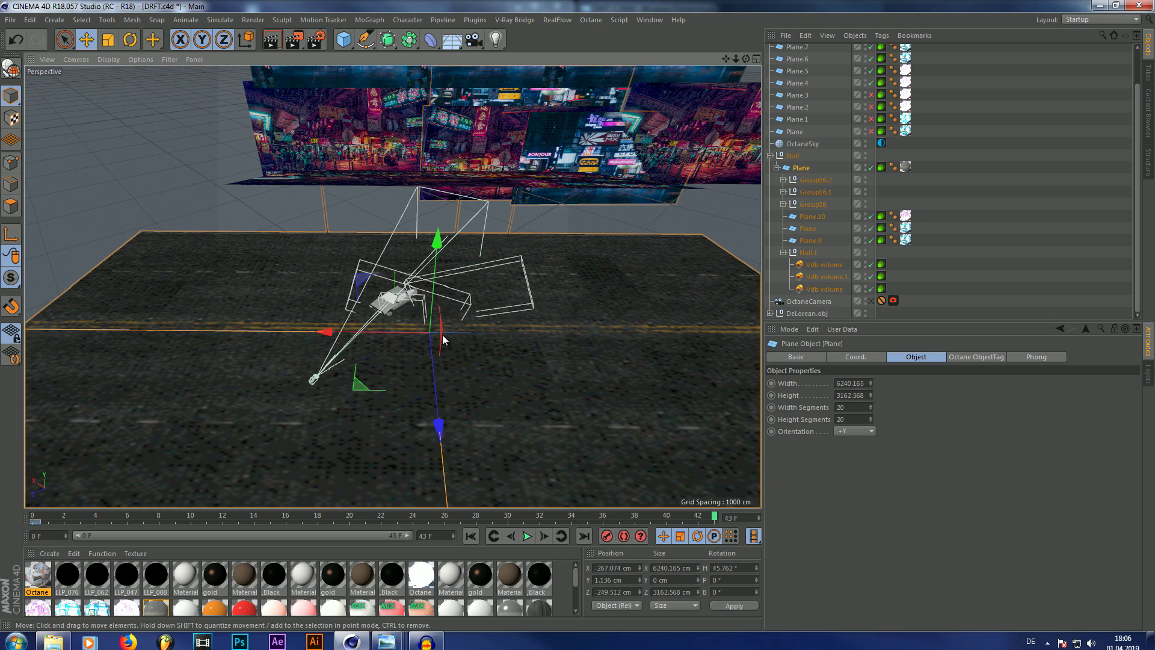
key("ctrl+z")
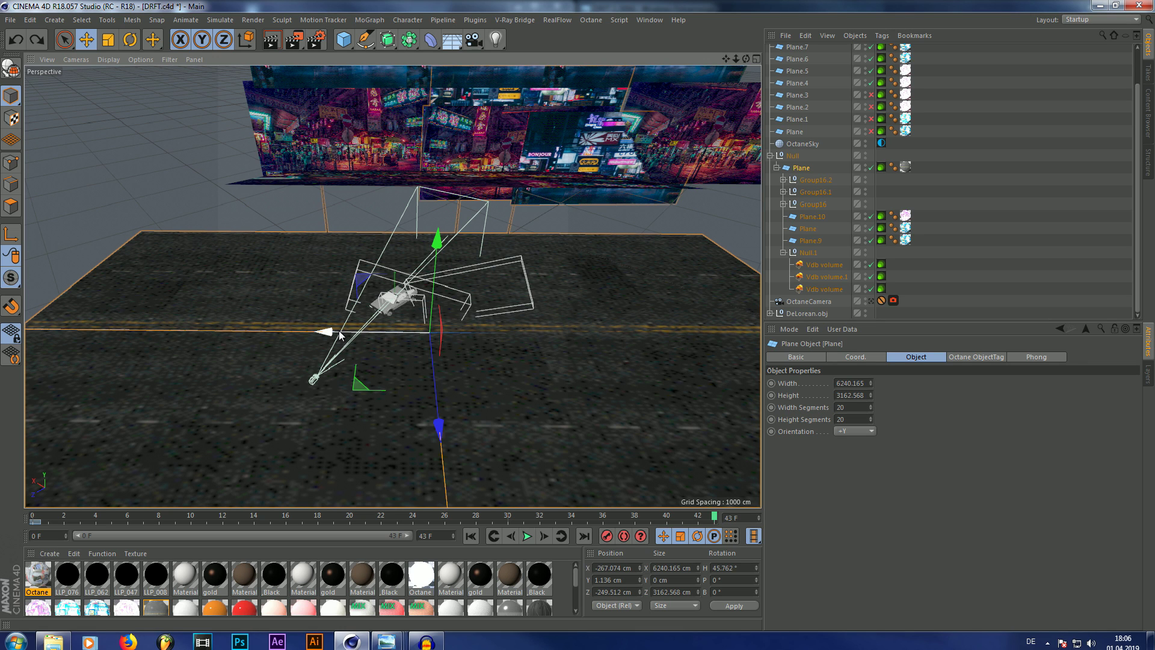
Slide the plane group along X, undo the move, and orbit toward the billboard walls
left_click_drag(340, 336, 362, 335)
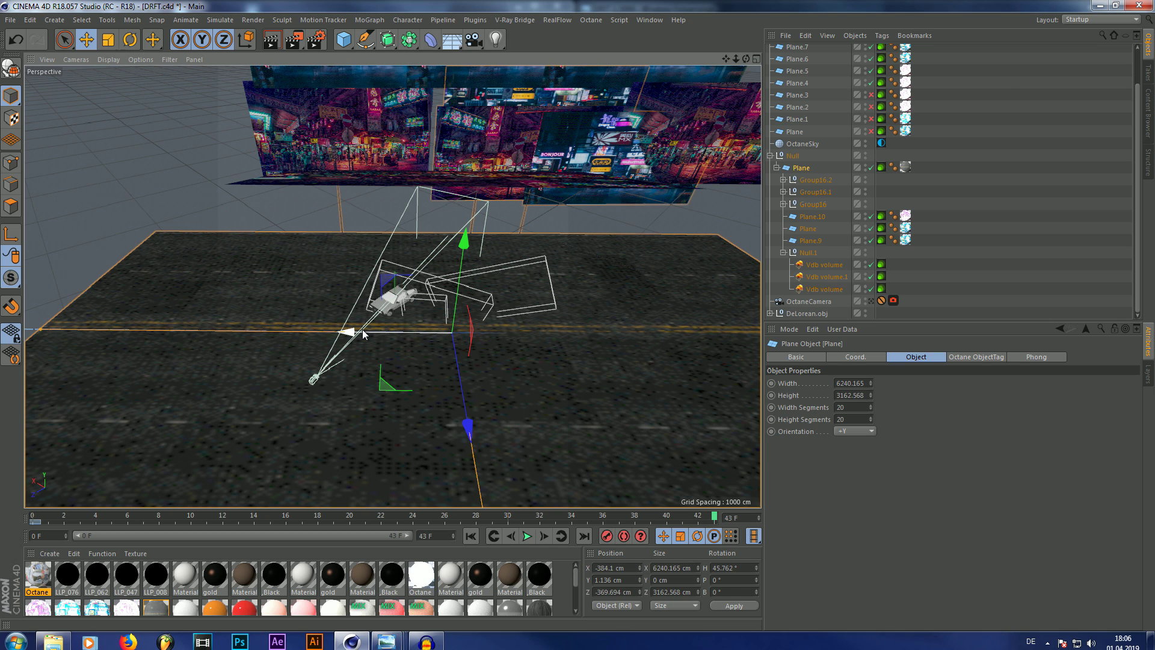
key("ctrl+z")
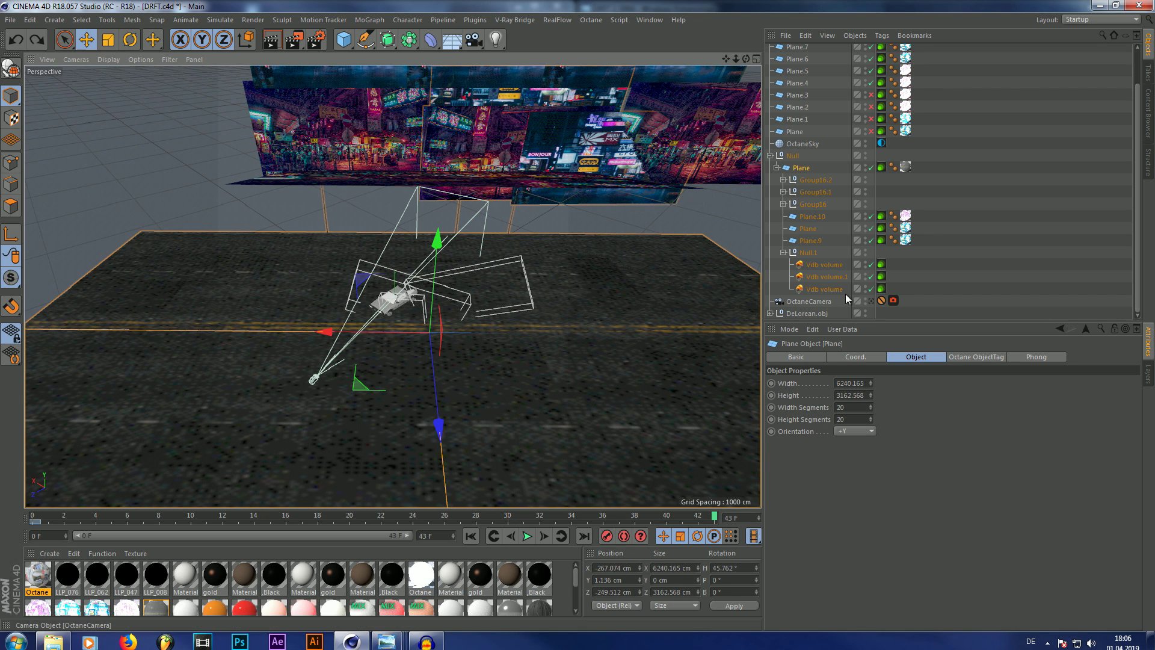
left_click_drag(369, 252, 364, 217, "alt")
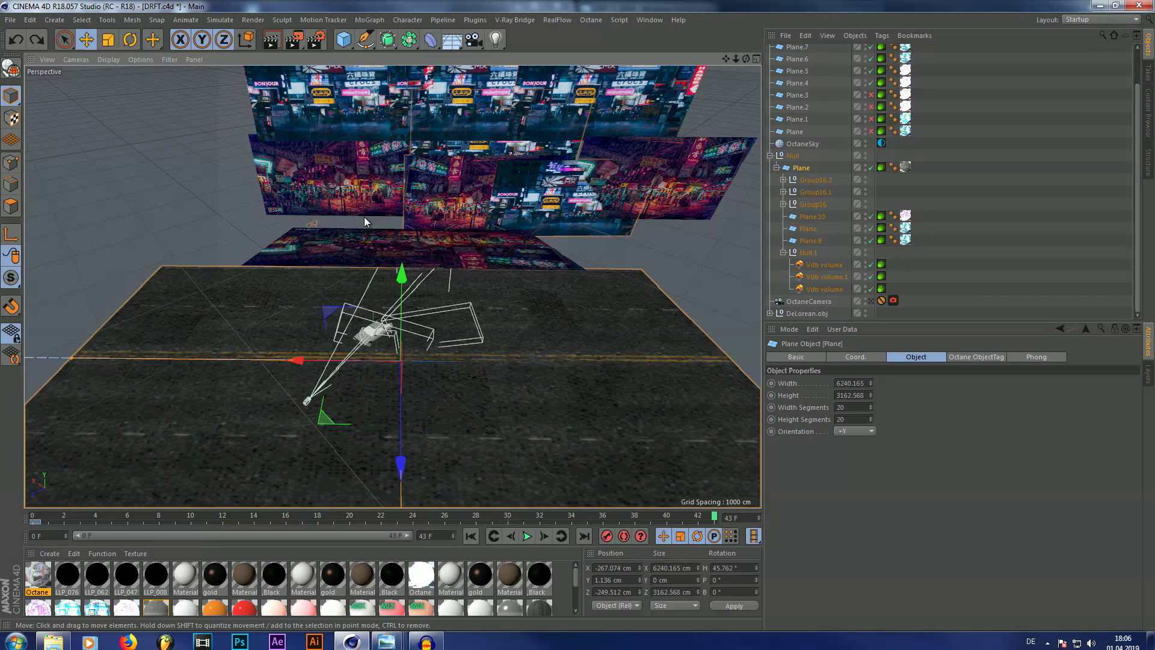
left_click(591, 20)
Open the Octane Live Viewer, dock it beside the viewport, and orbit closer to the billboards
left_click(601, 49)
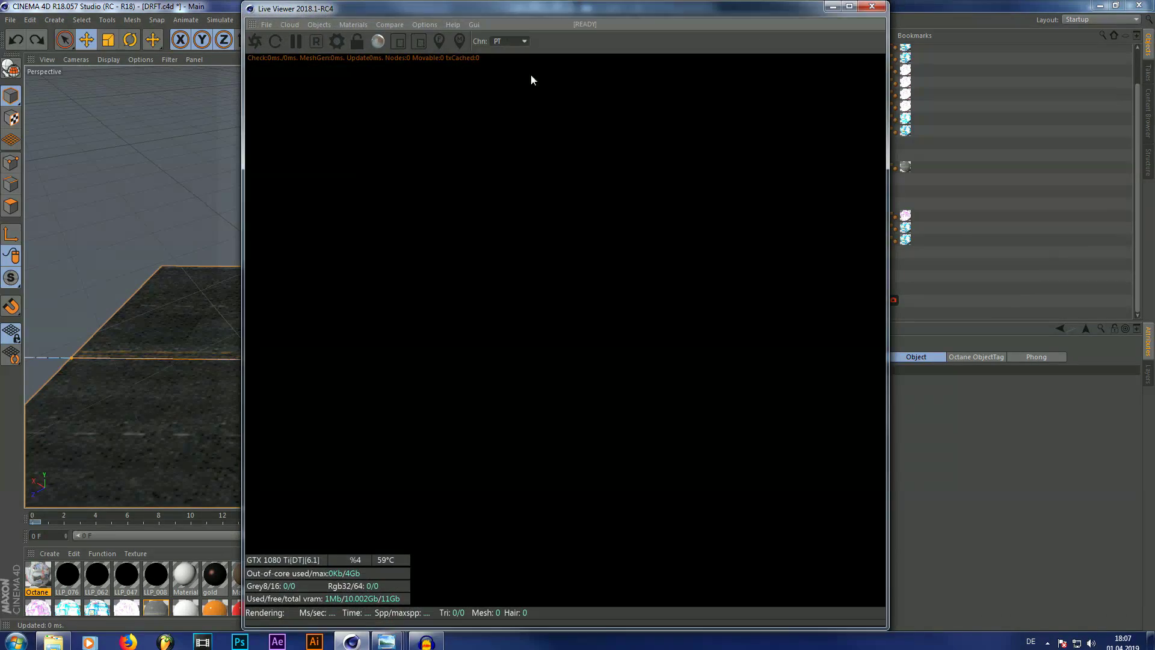
left_click_drag(252, 29, 38, 107)
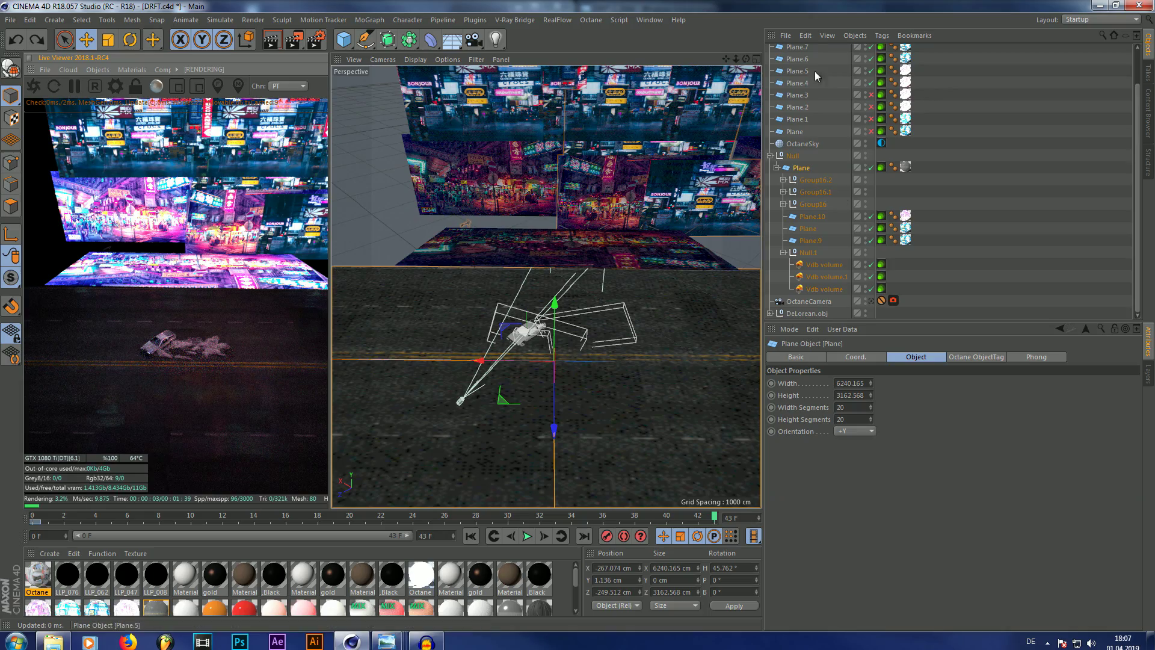
left_click_drag(746, 59, 545, 287)
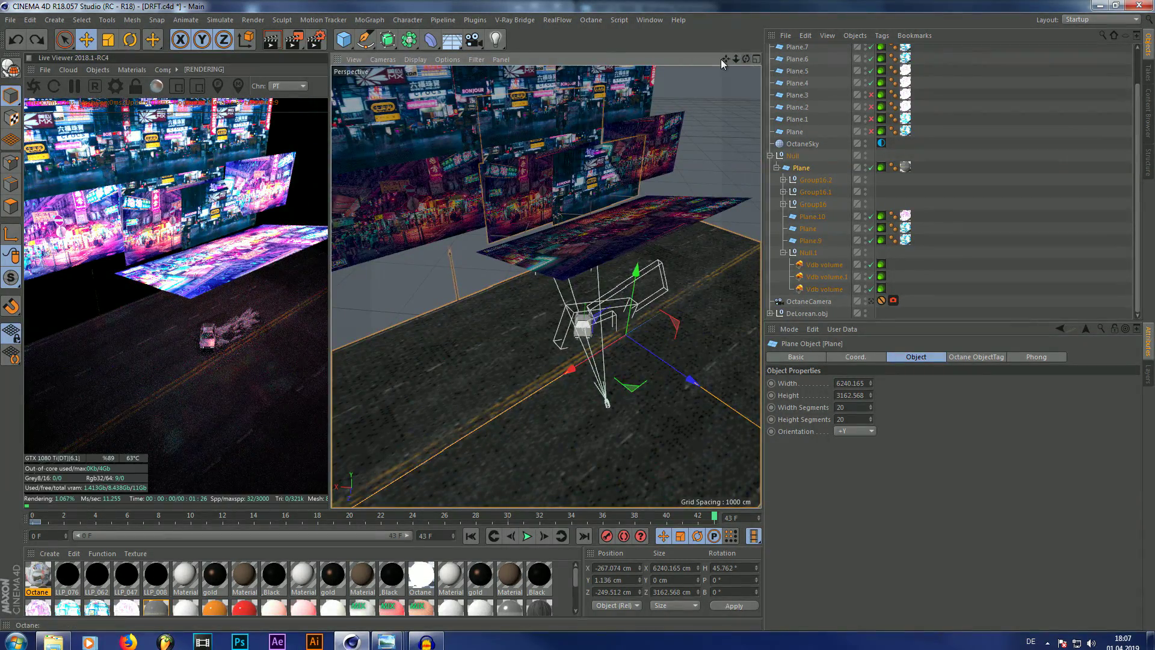
left_click_drag(725, 58, 529, 115)
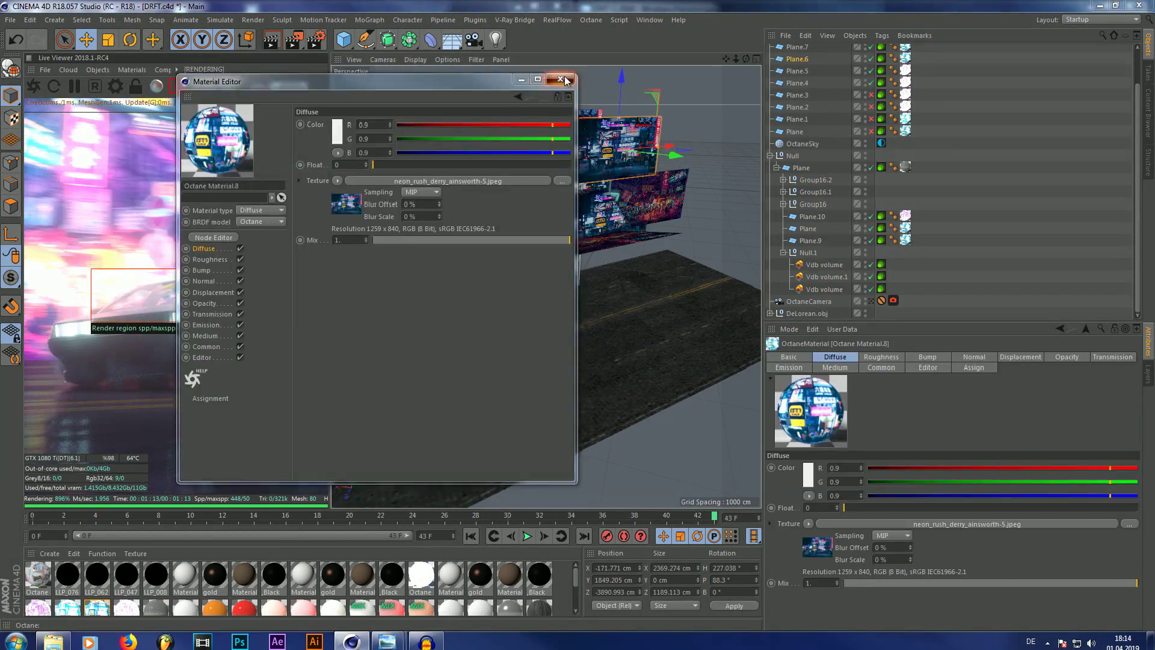
Confirm Octane Material.8's Emission uses neon_rush_derry_ainsworth-5.jpeg, then close the Material Editor
left_click(561, 79)
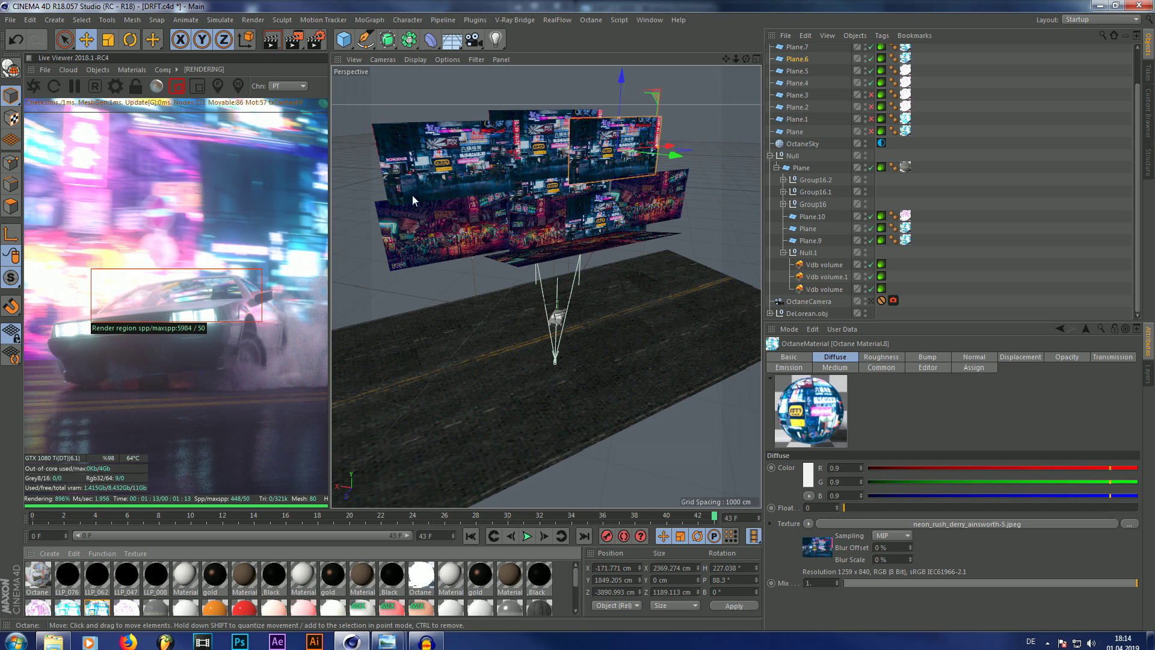
double_click(97, 605)
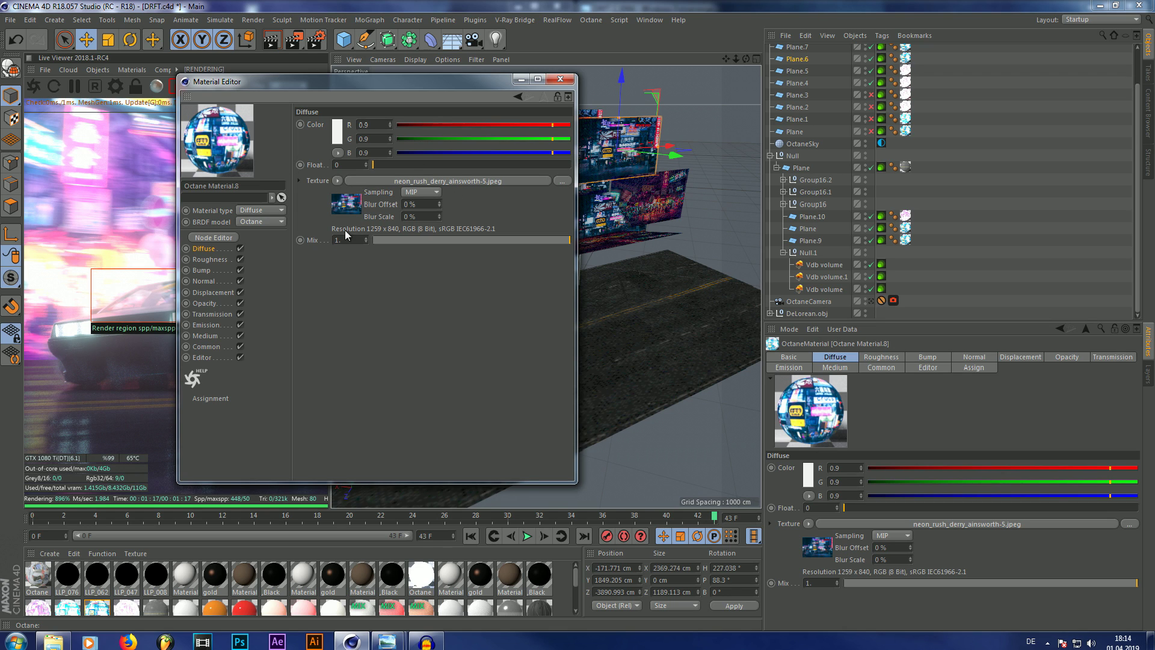
left_click(204, 325)
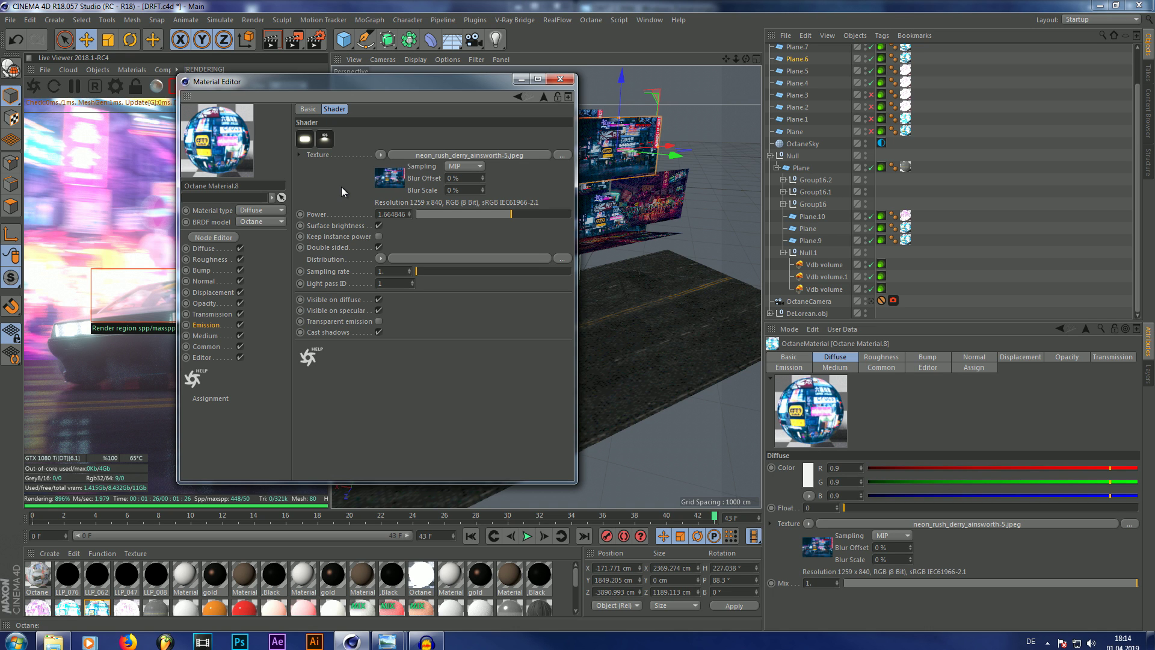
left_click(559, 80)
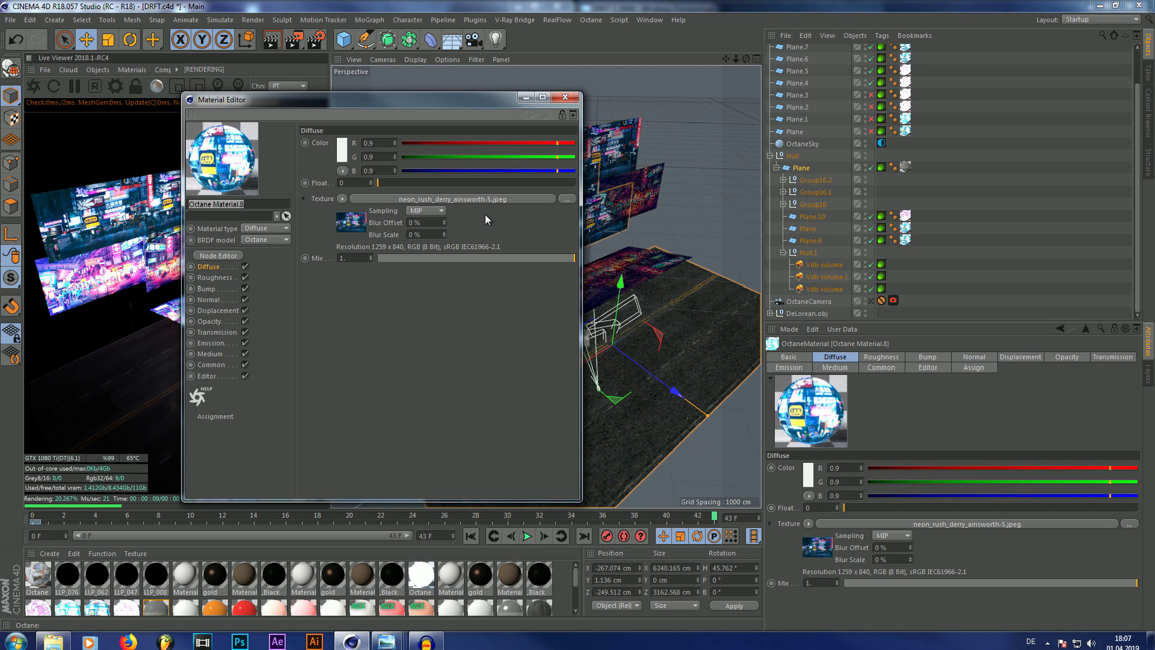
left_click(572, 97)
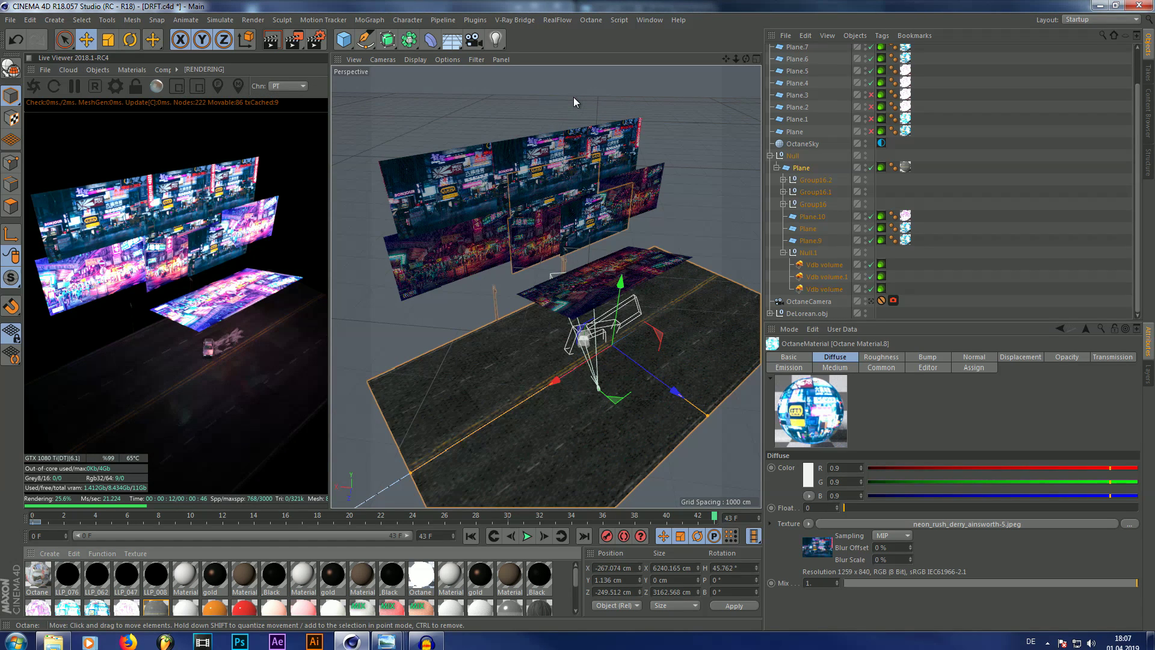
Close a Photo Viewer window, view the DRFT 2_0064 render, then return to Cinema 4D
mouse_move(387, 641)
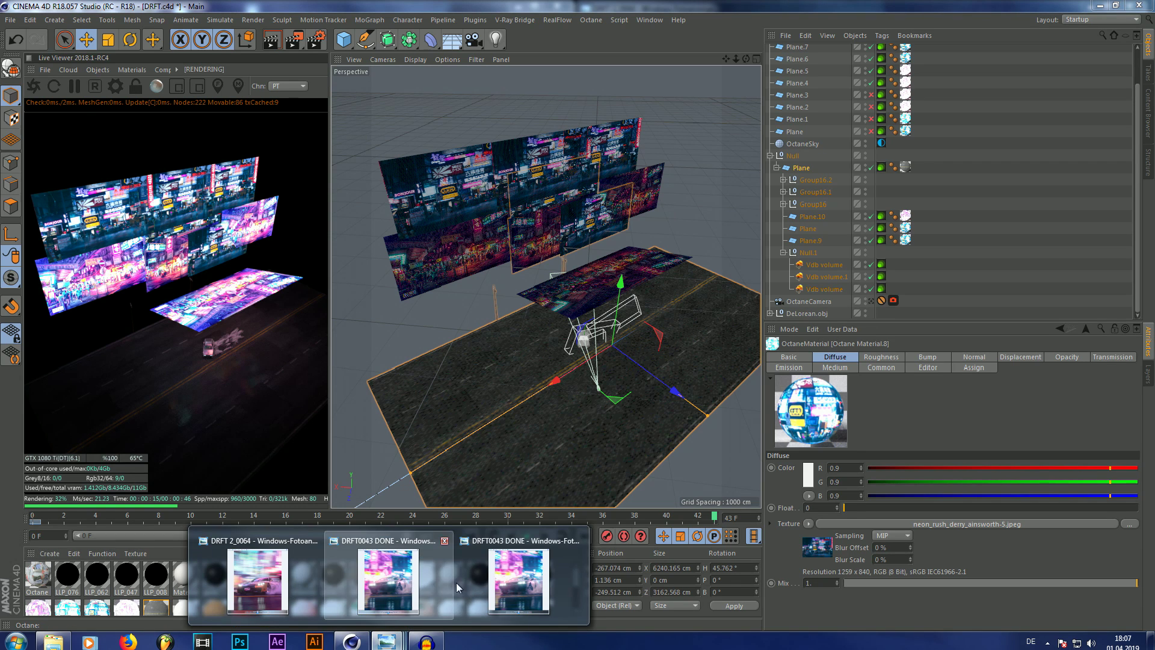
left_click(571, 547)
left_click(319, 579)
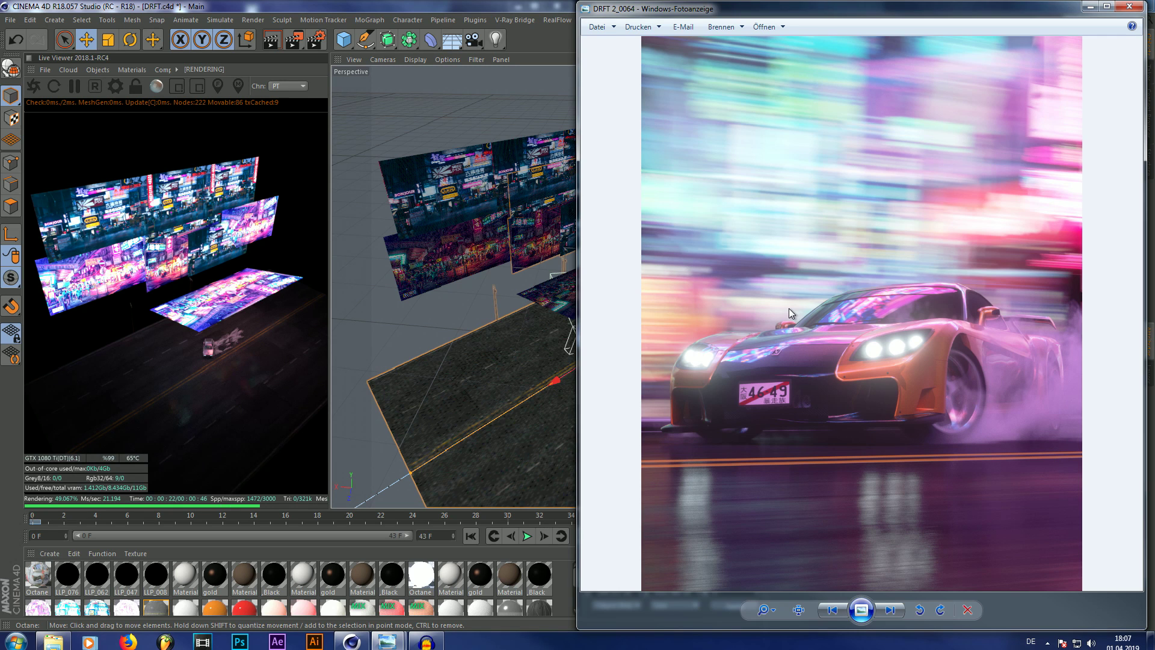
left_click(527, 5)
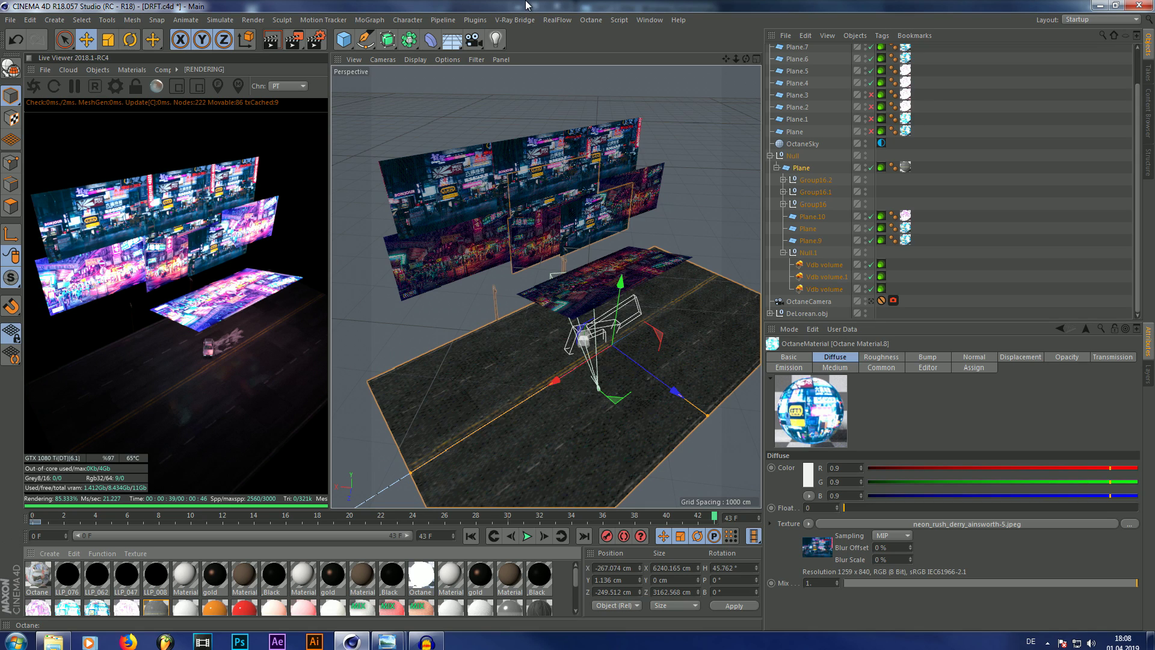
scroll(476, 234, "up", 5)
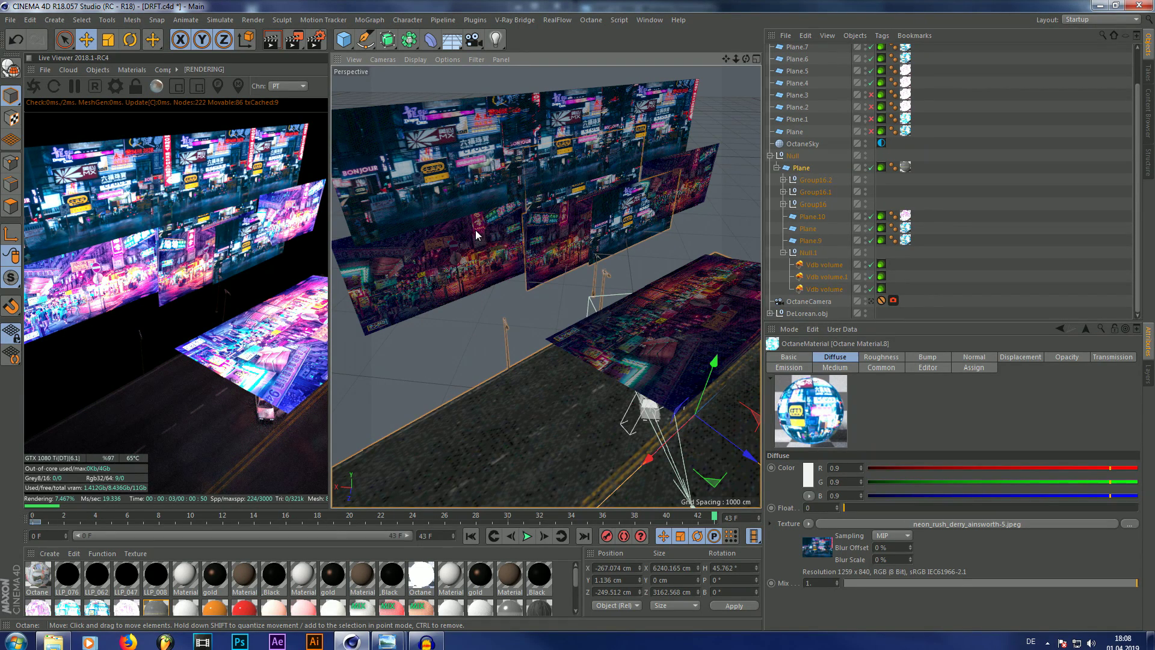
scroll(472, 232, "down", 8)
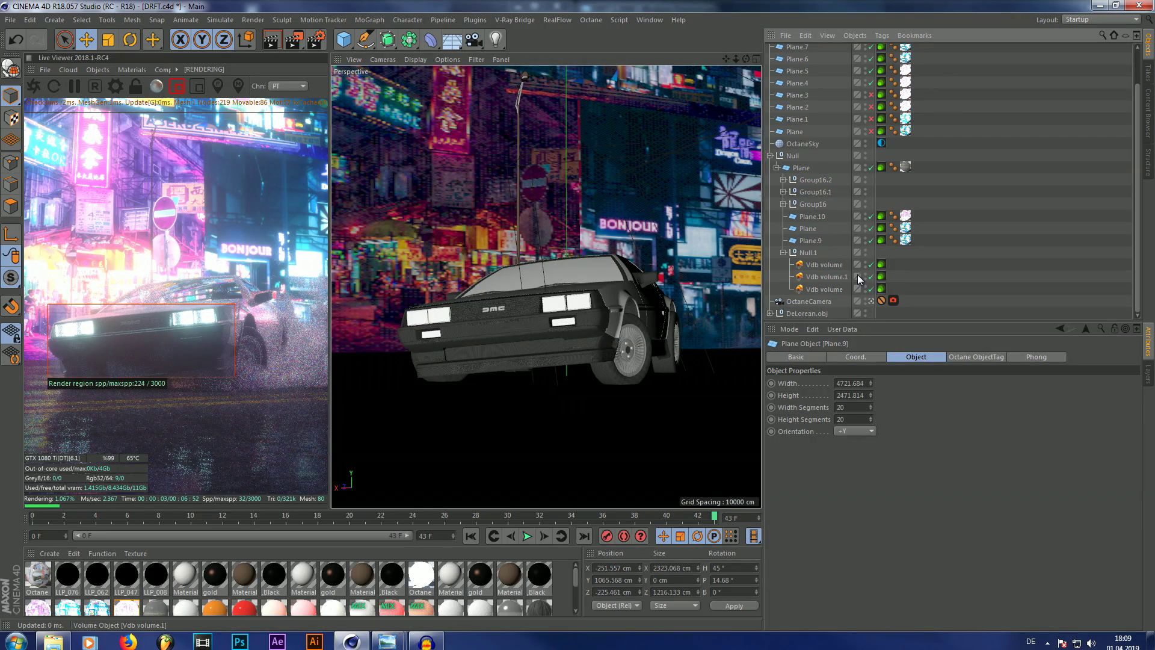
left_click(871, 301)
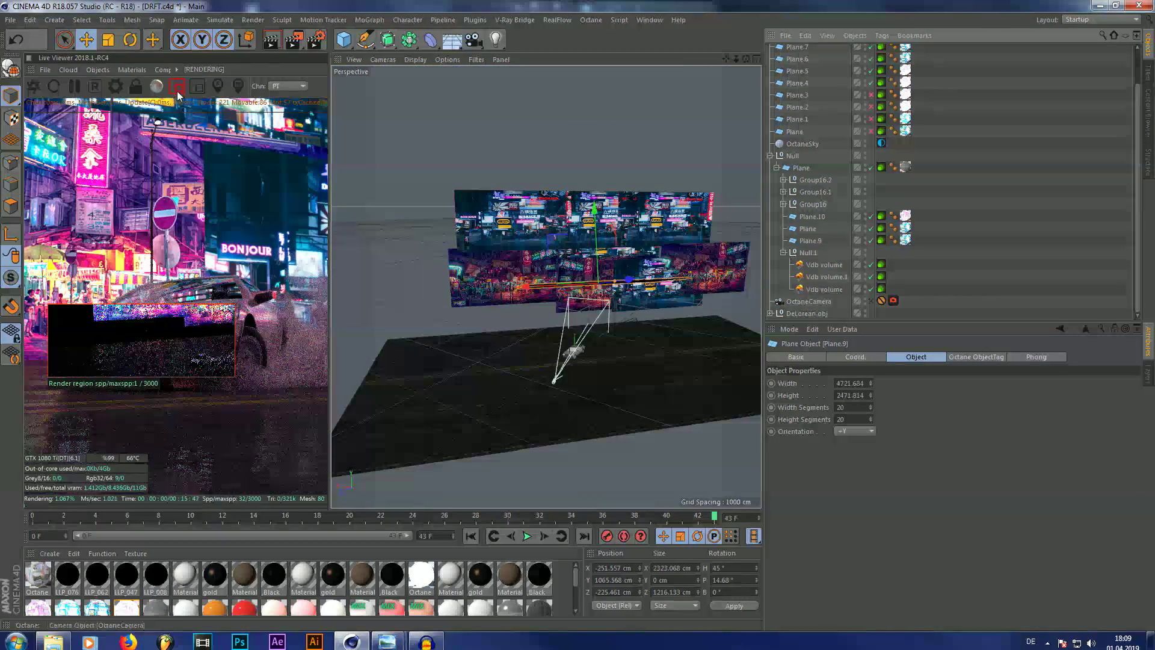
left_click_drag(750, 60, 750, 60)
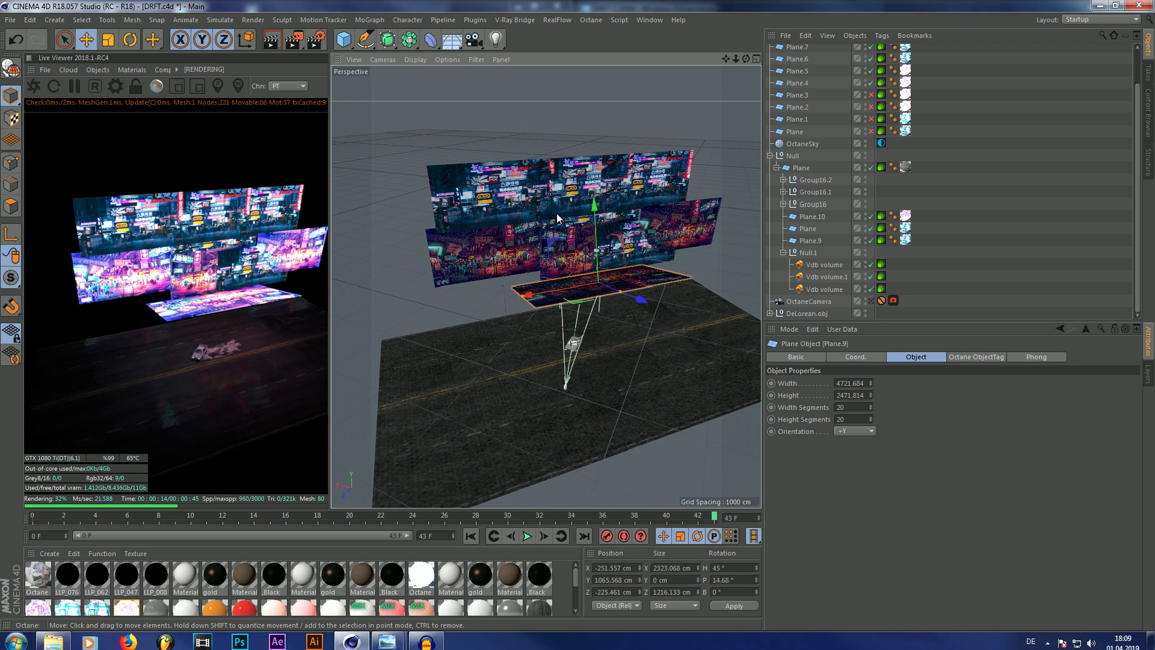
left_click(519, 199)
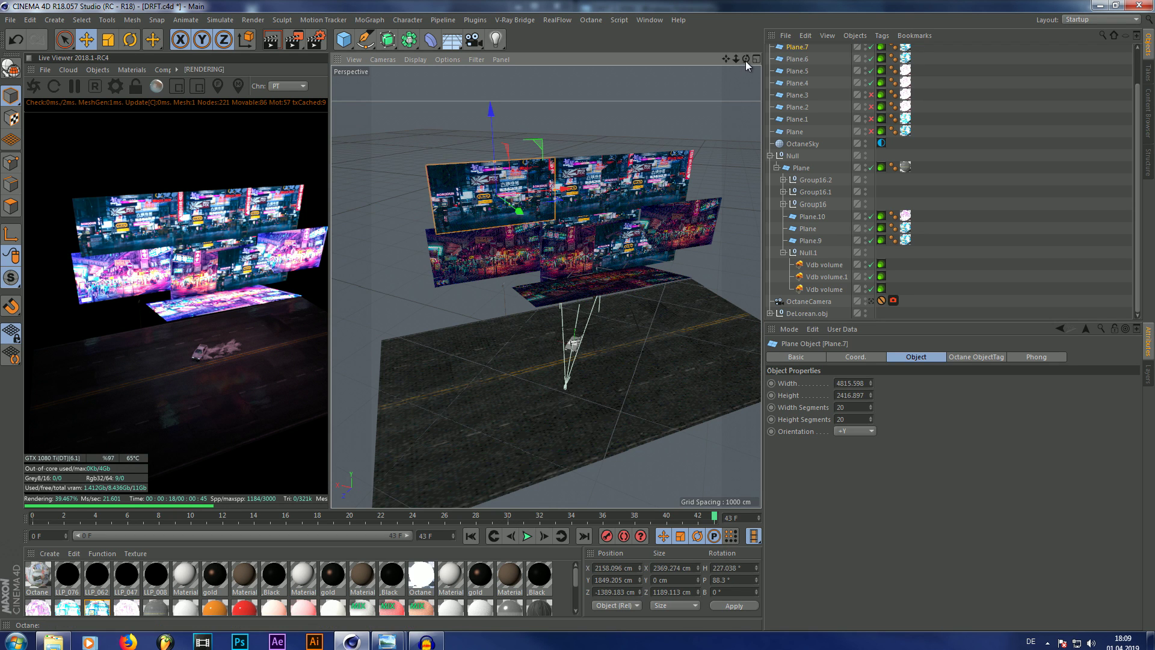
left_click_drag(746, 60, 573, 352)
scroll(574, 350, "up", 3)
scroll(574, 349, "up", 3)
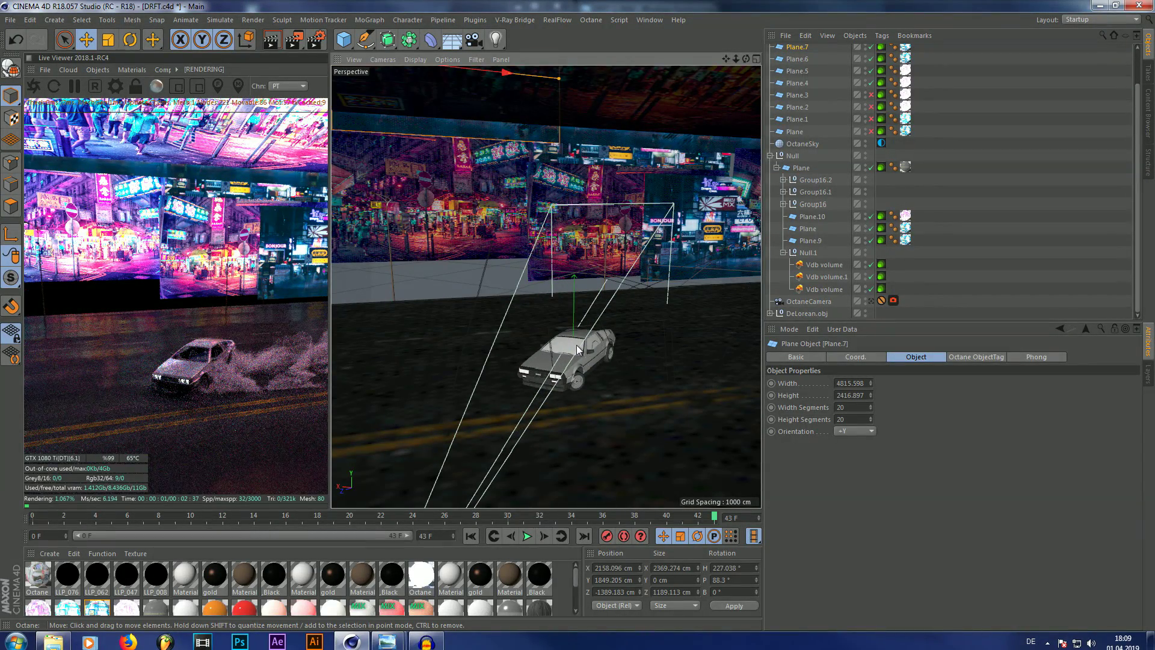
scroll(574, 355, "down", 5)
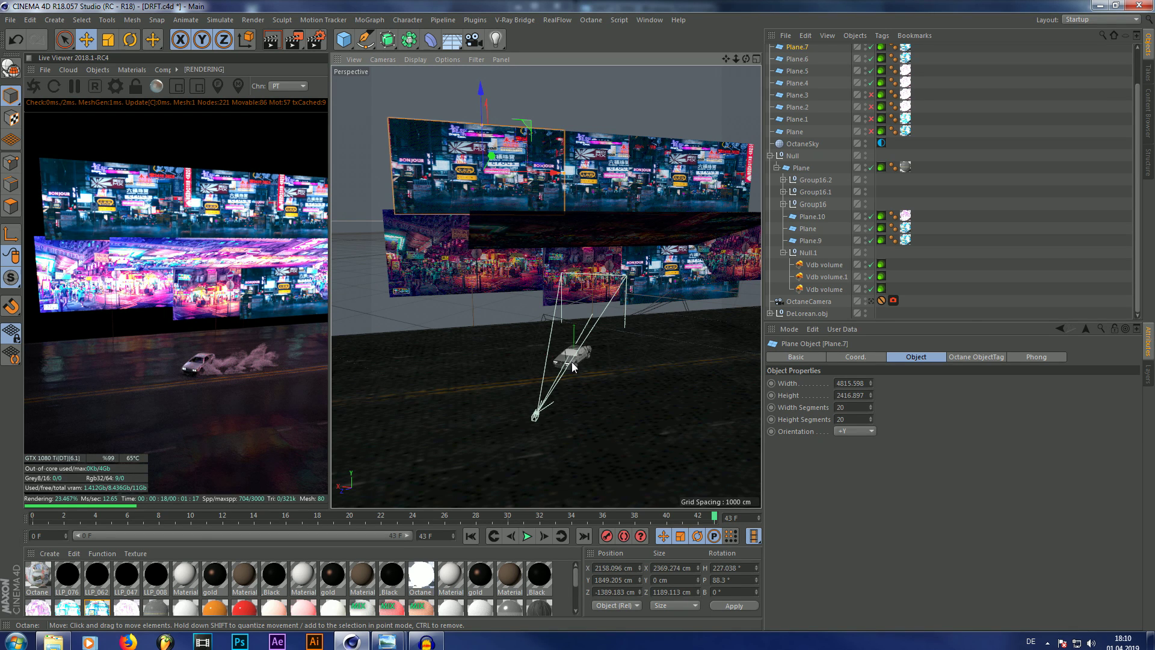
Look through OctaneCamera, review its 0.01961 s motion blur, then show the Vdb volume's Octane tag
left_click(872, 304)
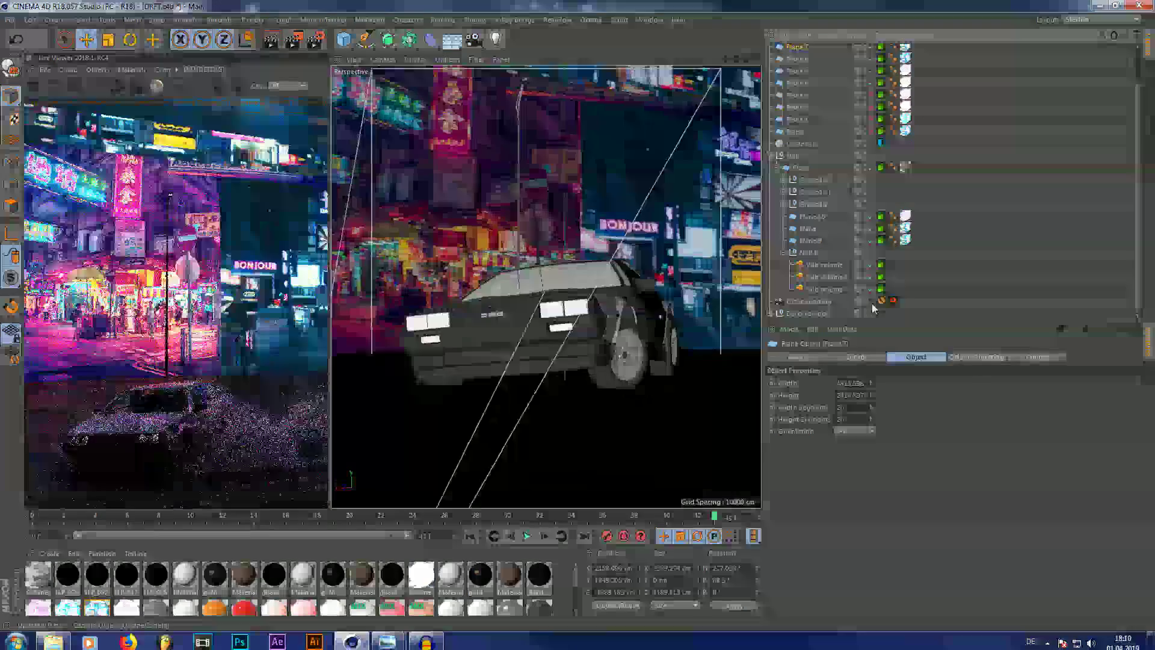
left_click(894, 301)
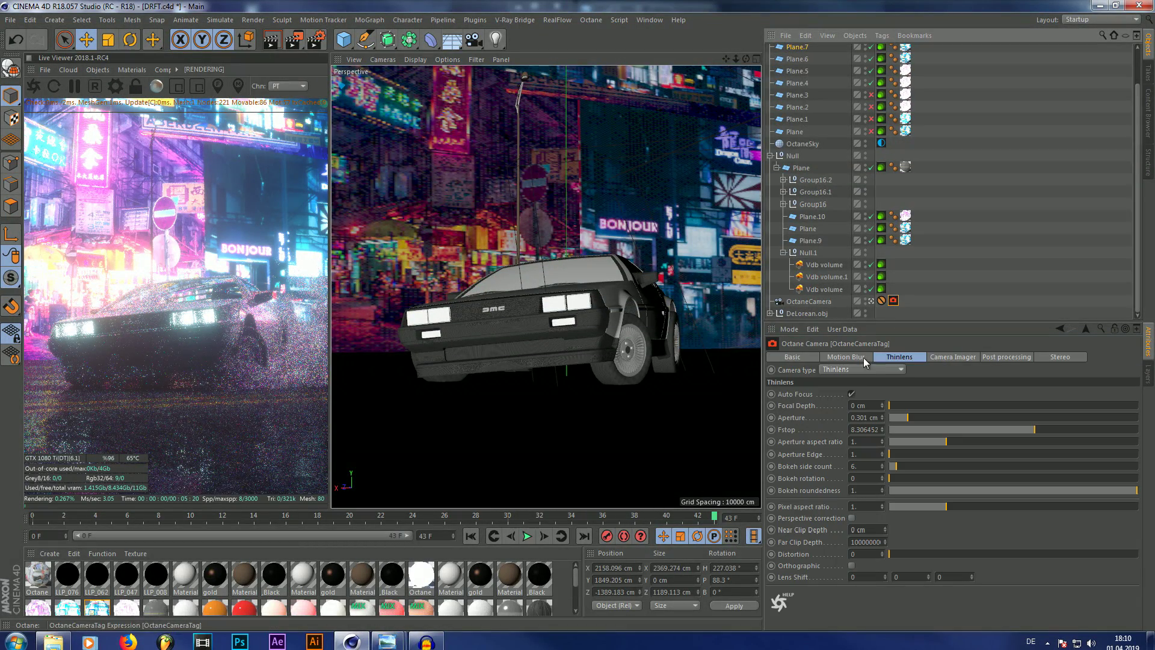
left_click(853, 359)
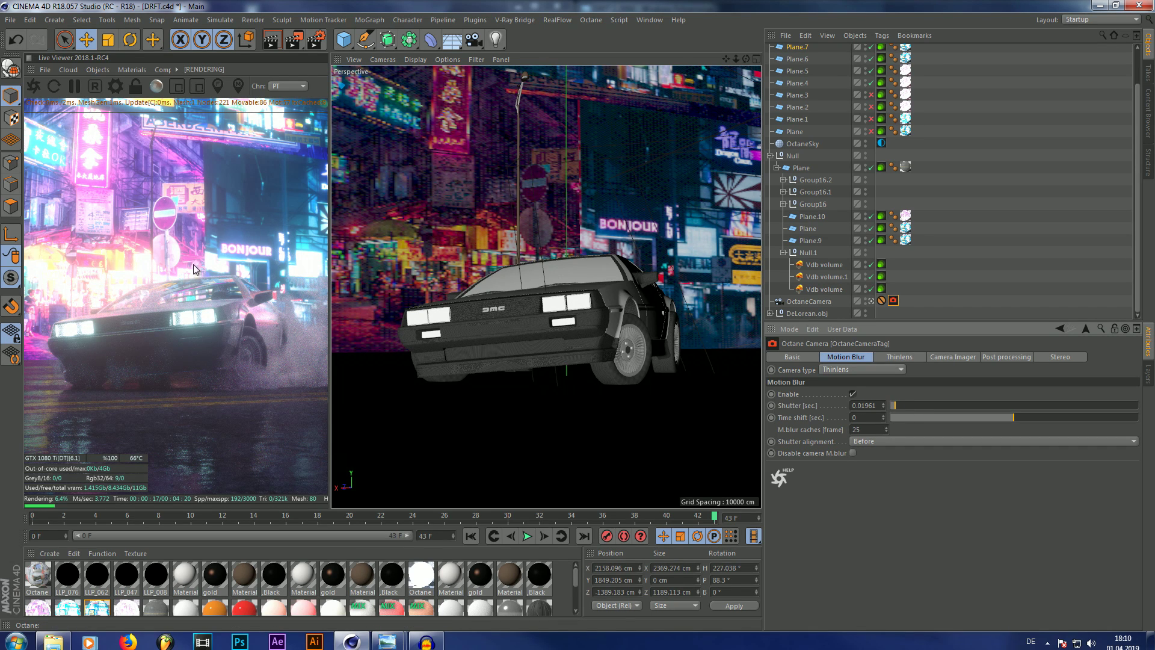
left_click(882, 288)
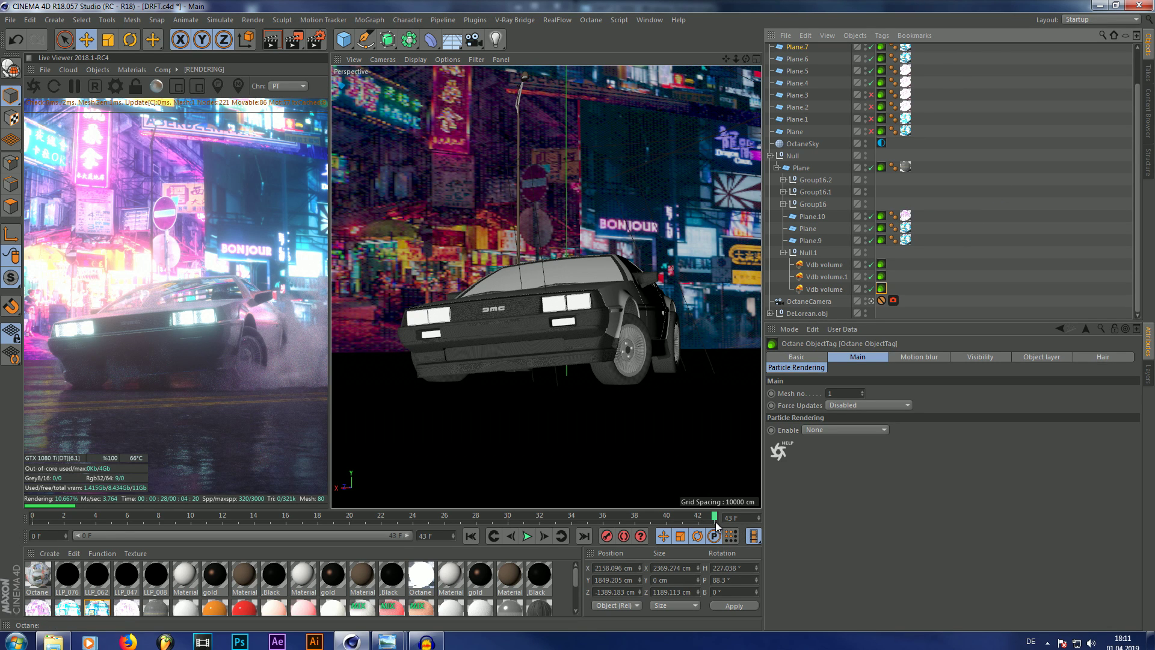
Move the playhead from frame 43 to 42 to refresh the motion-blurred render
mouse_move(714, 519)
left_mouse_down()
mouse_move(683, 518)
mouse_move(712, 516)
left_mouse_up()
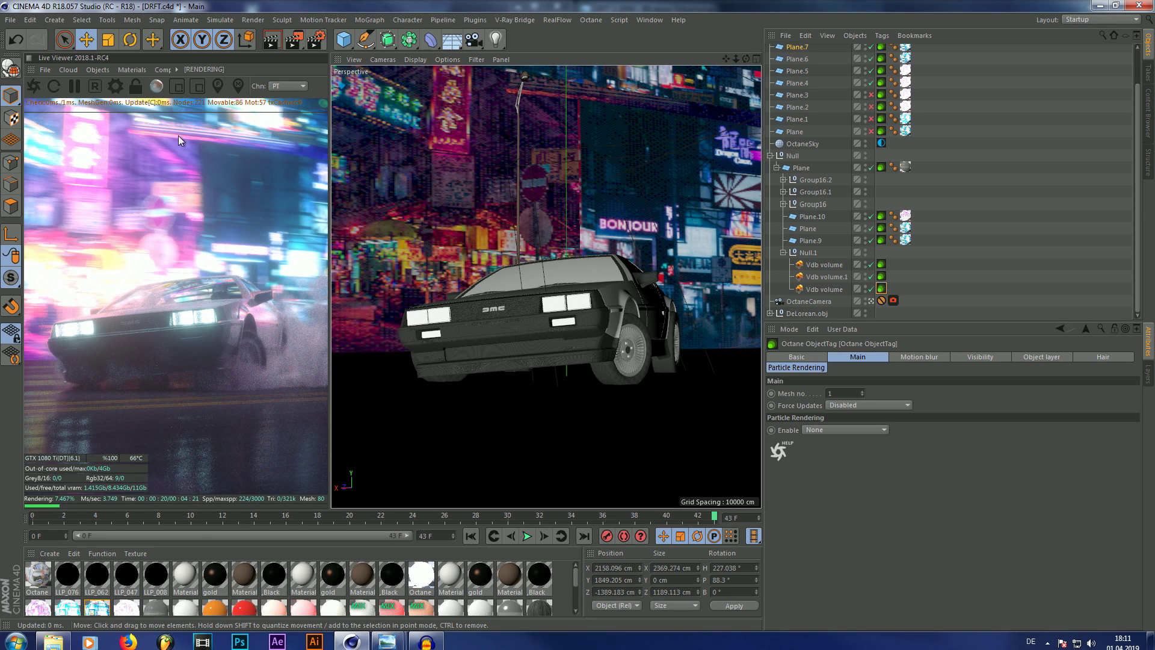
Turn off Check Camera in the Live Viewer's Options menu
left_click(176, 69)
mouse_move(187, 85)
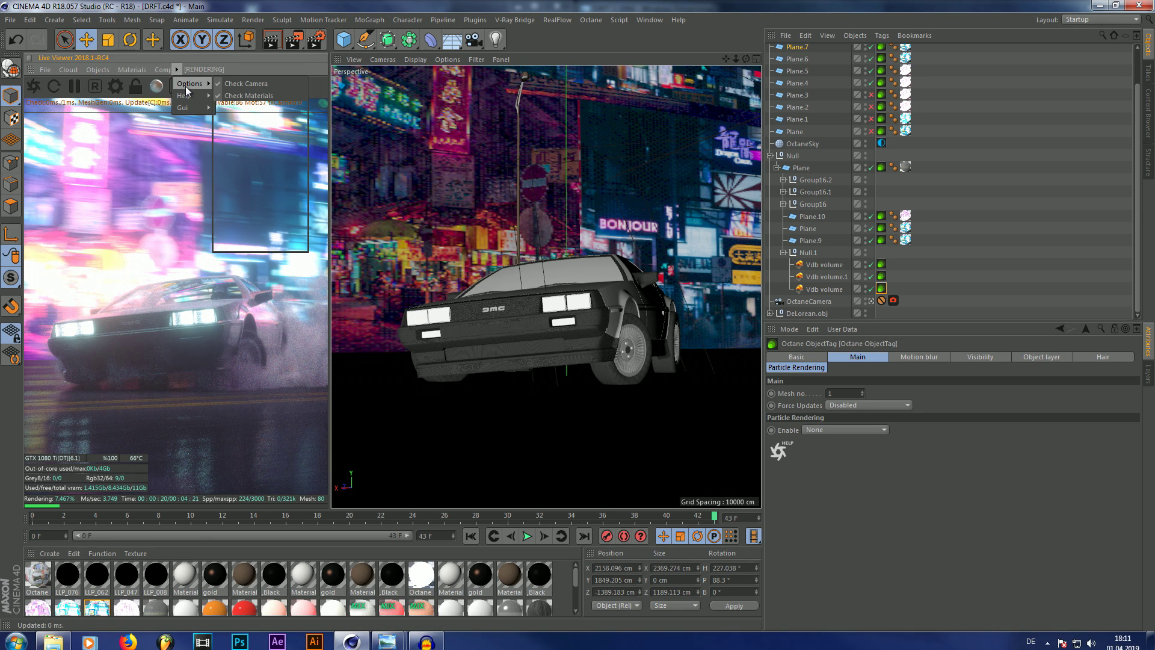
left_click(236, 85)
Enable Render Region and draw the region around the DeLorean
left_click_drag(546, 287, 494, 277, "alt")
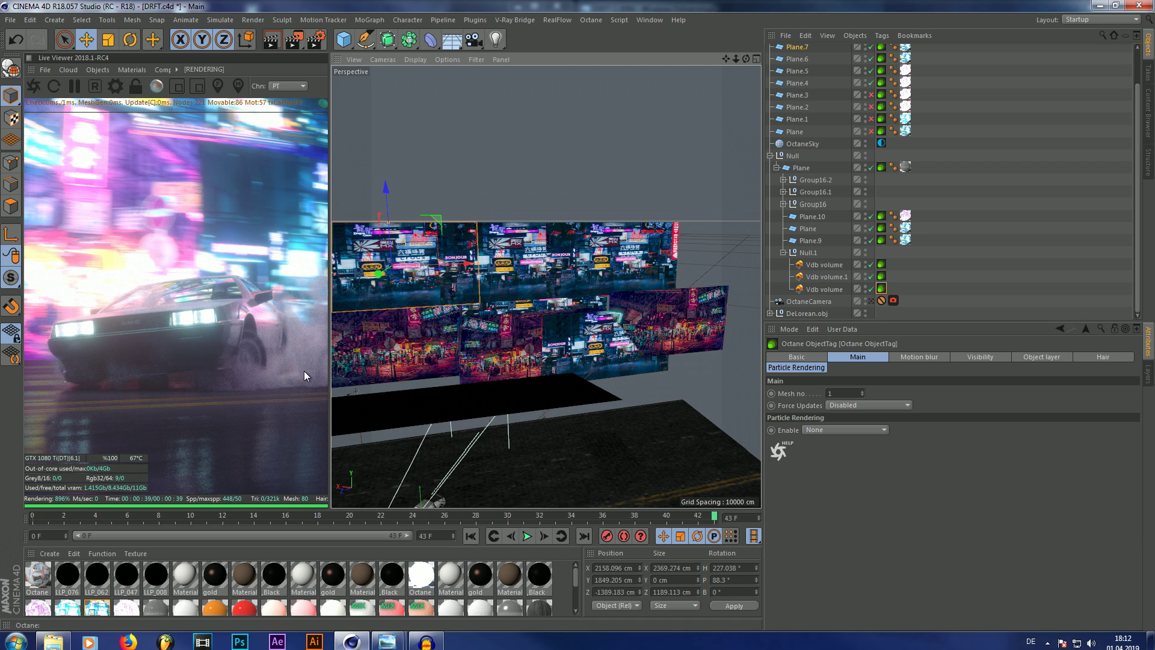
key("ctrl+shift+z")
left_click(176, 86)
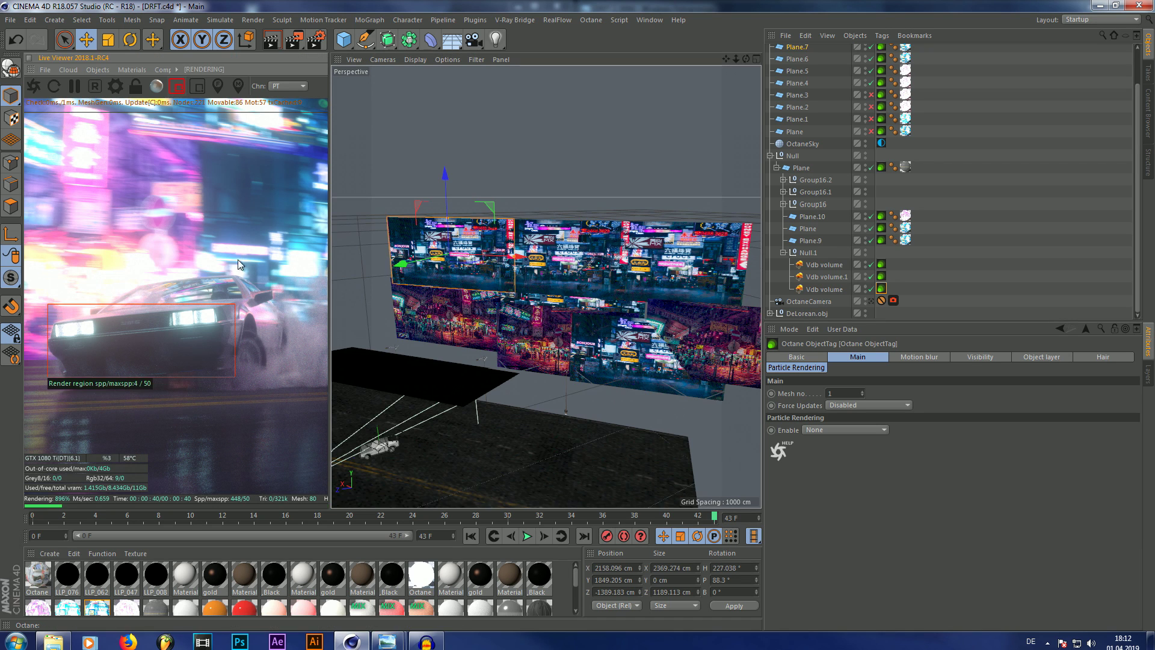
left_click_drag(262, 269, 92, 327)
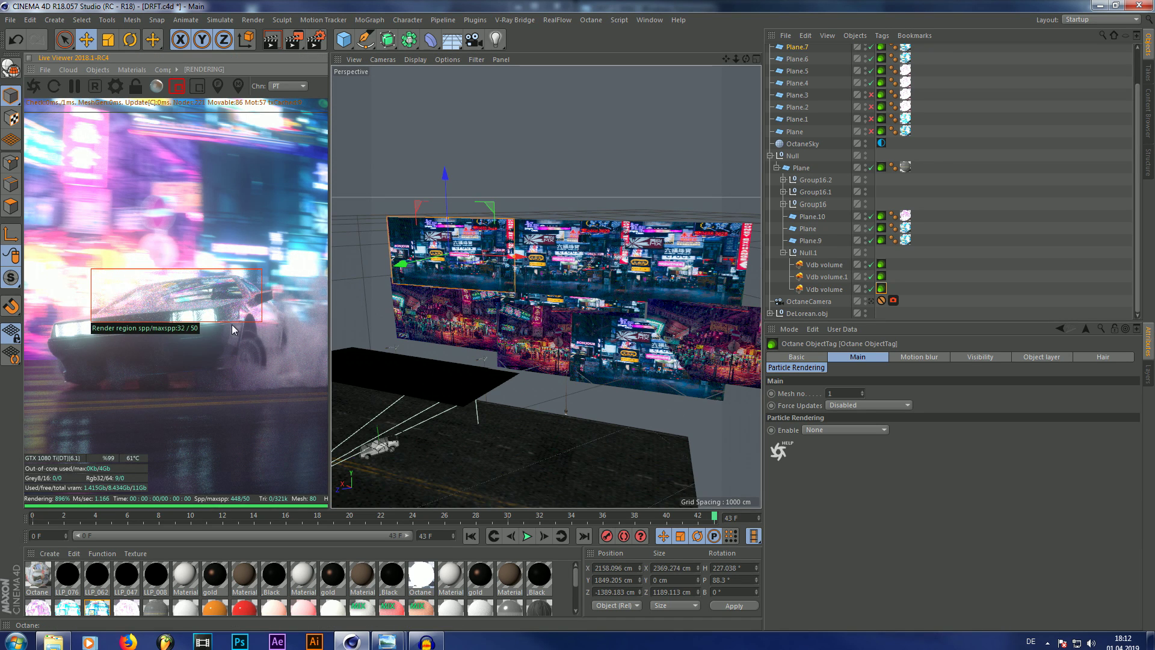
Select billboard Plane.8 and raise it on Y to 2201.736 cm
left_click_drag(747, 59, 674, 79)
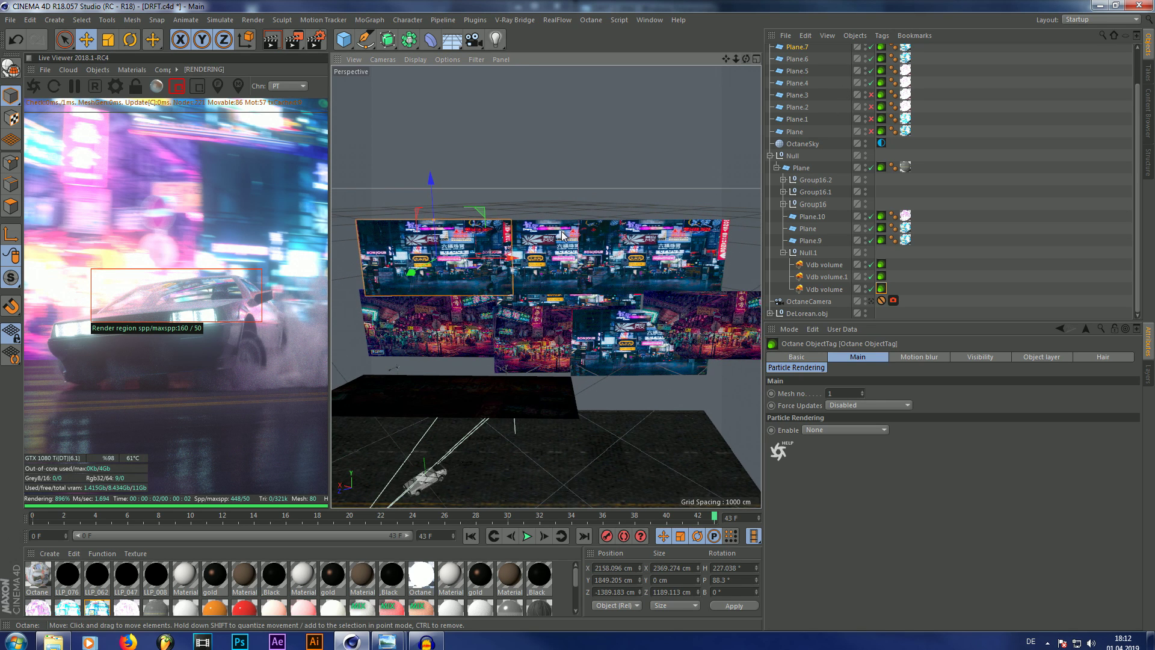
left_click(562, 236)
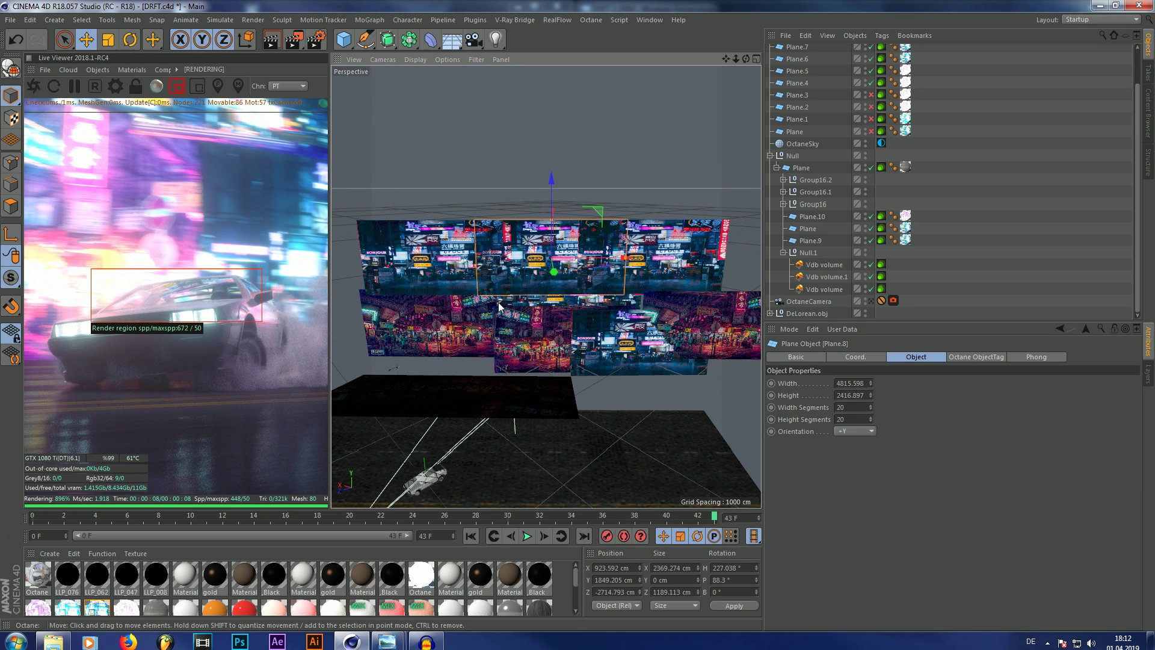
left_click_drag(552, 179, 562, 157)
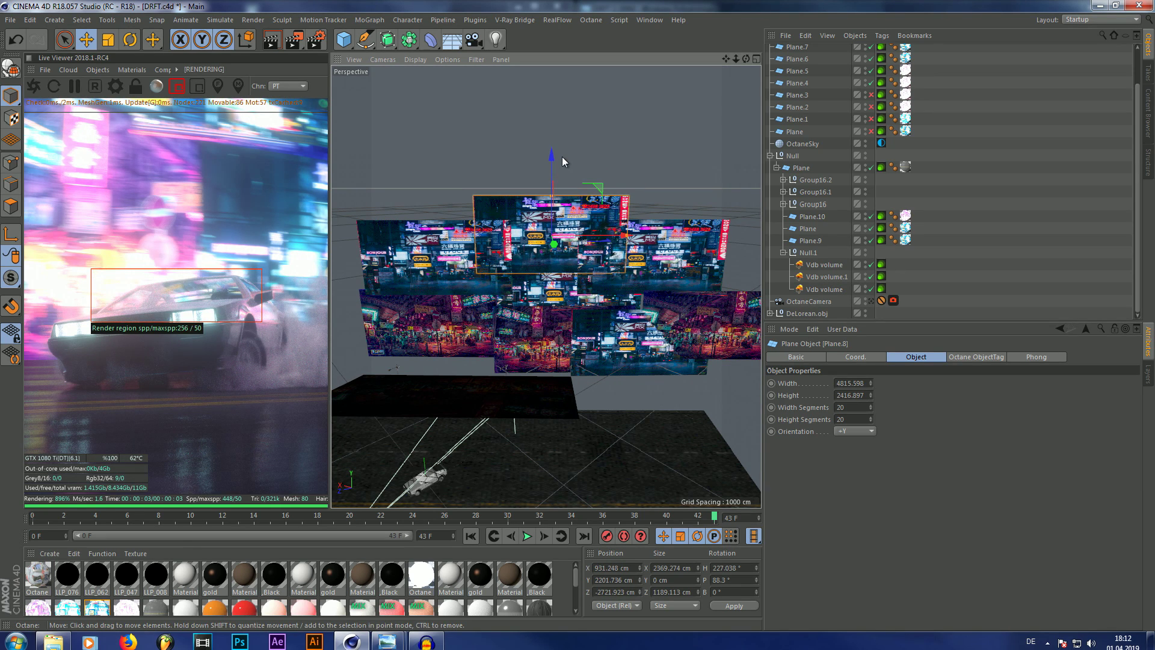
Preview through OctaneCamera, then drag Plane.8 down to Y 2003.443 cm
left_click(871, 302)
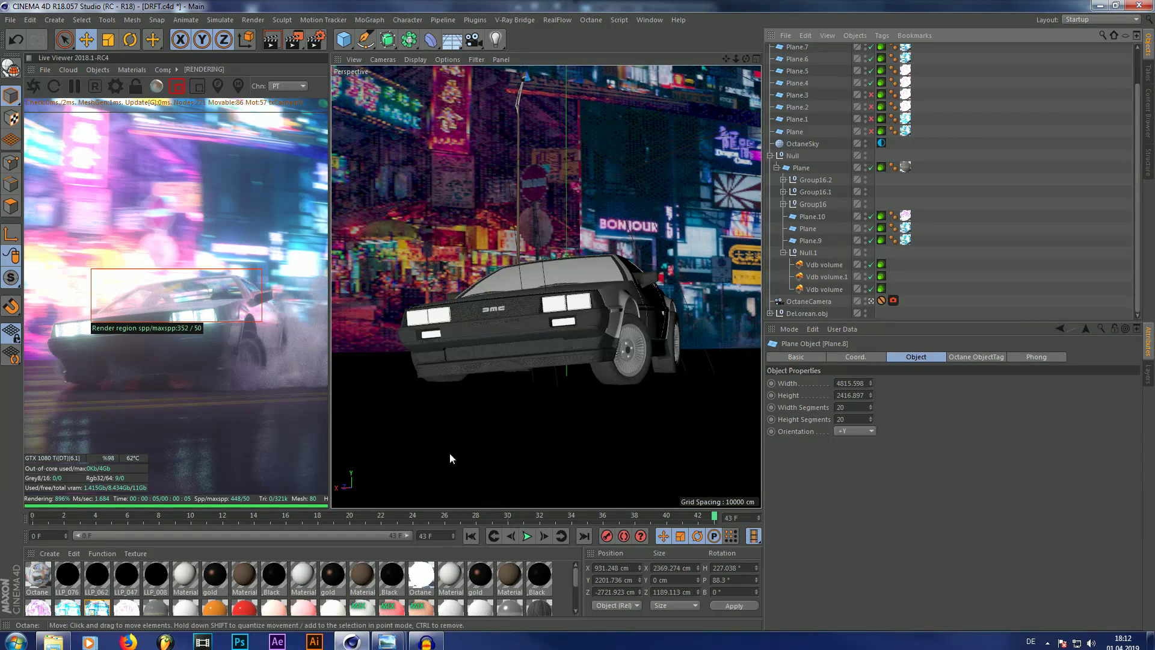
left_click(870, 304)
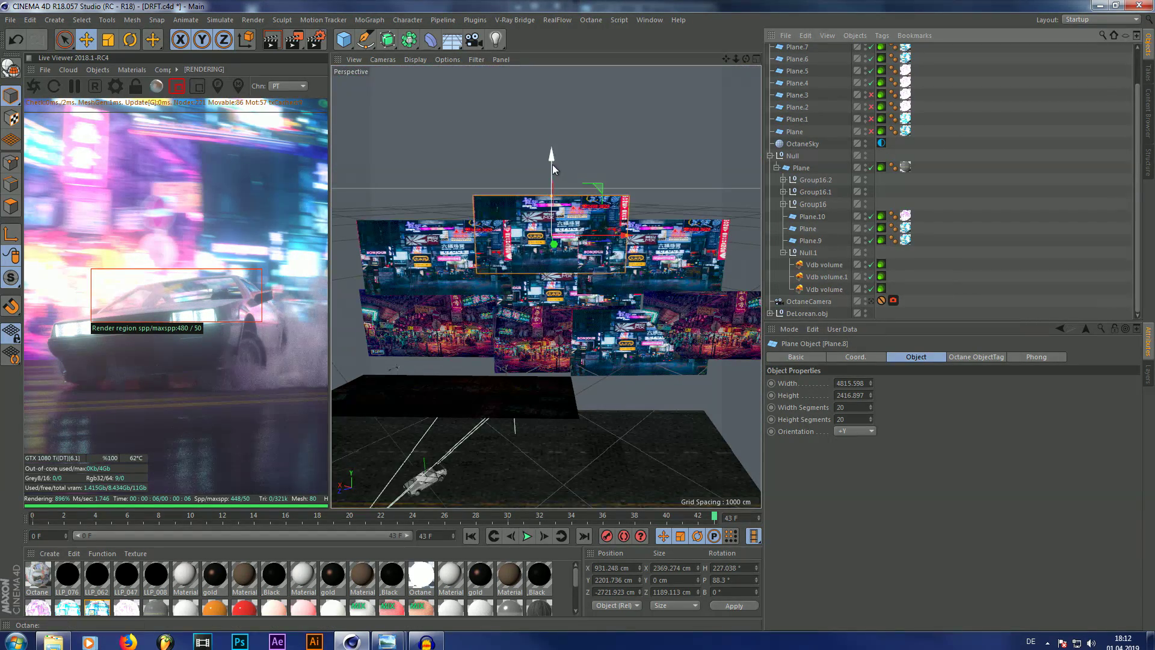
left_click_drag(552, 164, 547, 197)
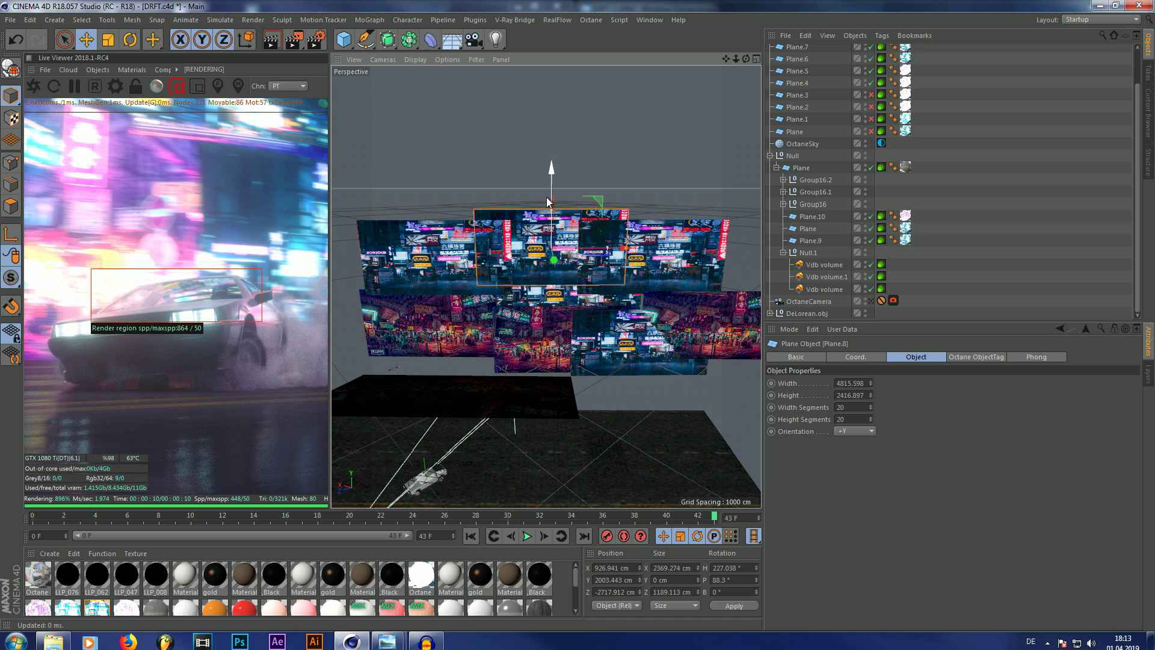
left_click_drag(546, 197, 727, 61, "alt")
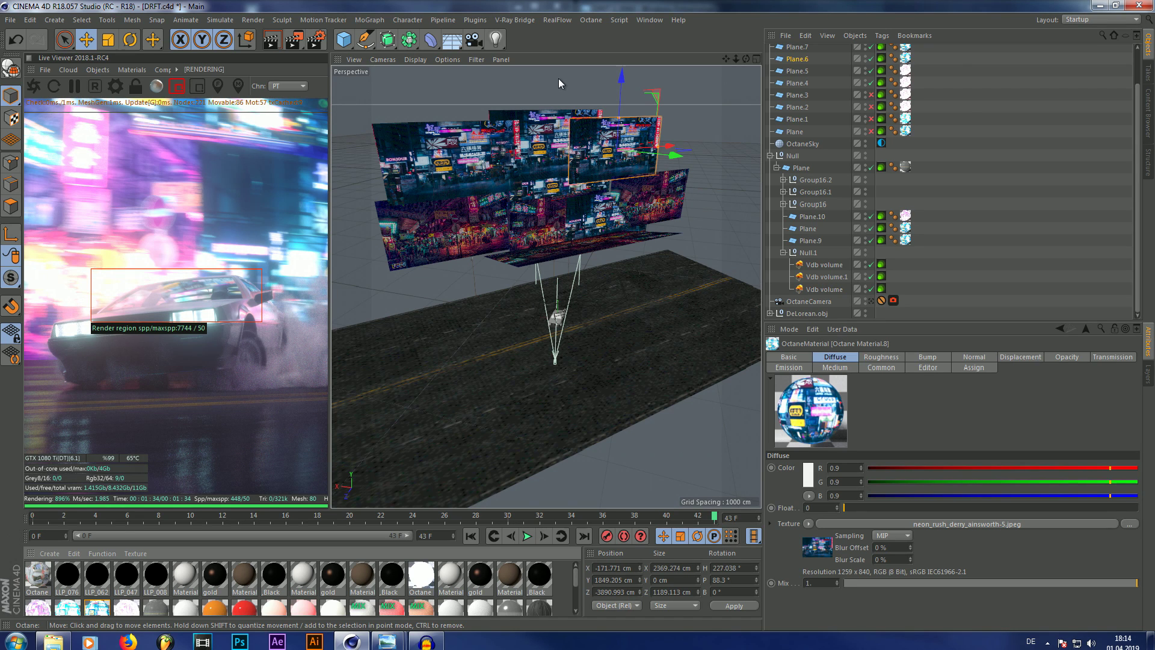